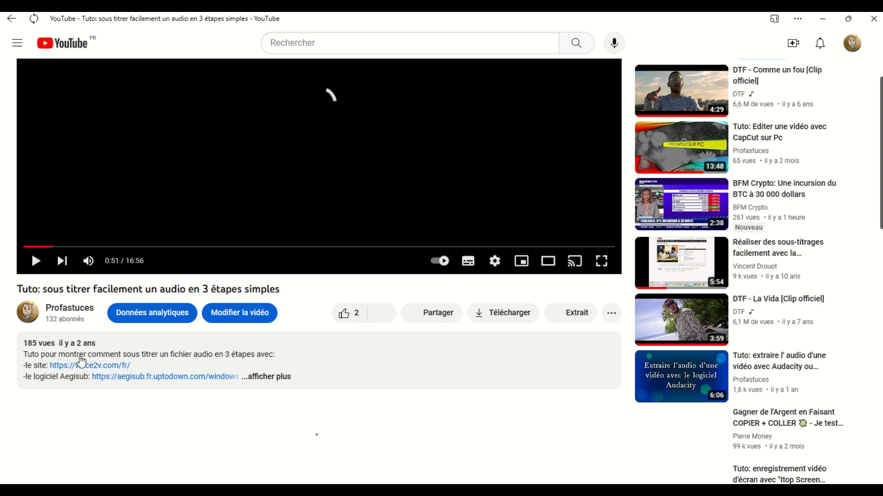
Expand the subtitling tutorial's description on YouTube, and open the elsubtitle.com result from the "sous titres sin rodeos" search in Chrome.
left_click(278, 380)
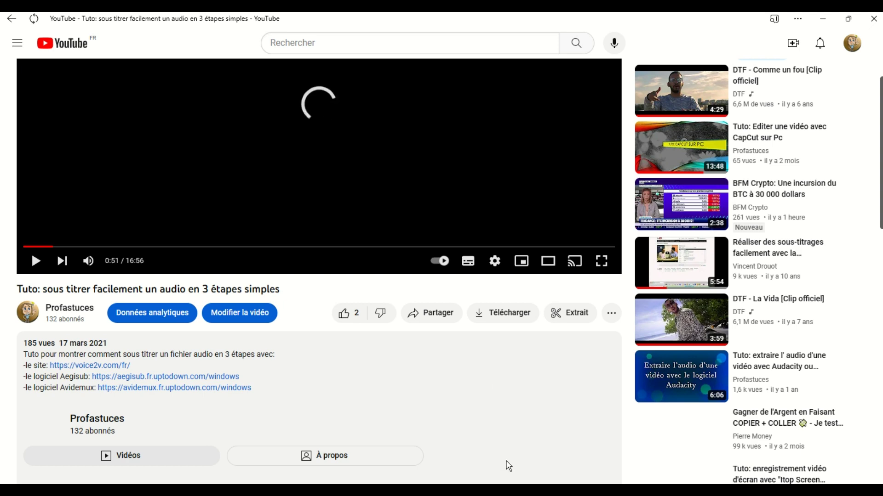
key("alt+Tab")
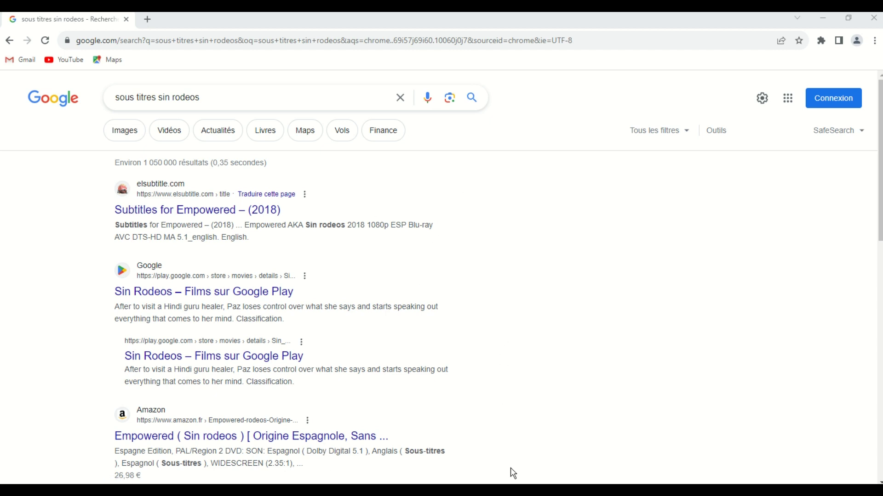
left_click(204, 217)
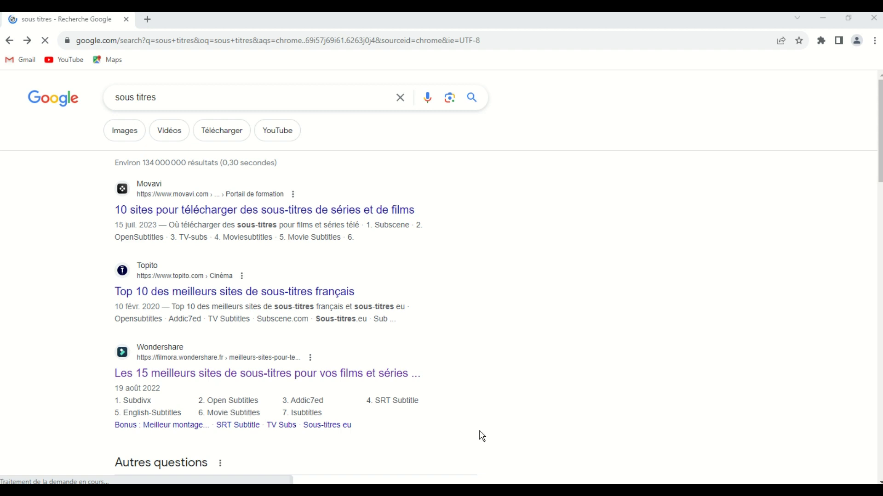
Search Google for "Open Subtitles" as named in the Wondershare result, and open the OpenSubtitles site.
triple_click(231, 402)
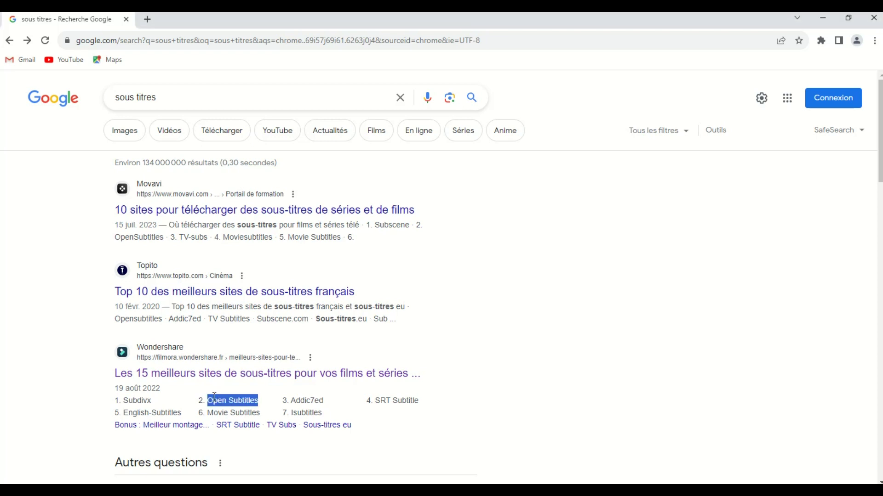
right_click(244, 400)
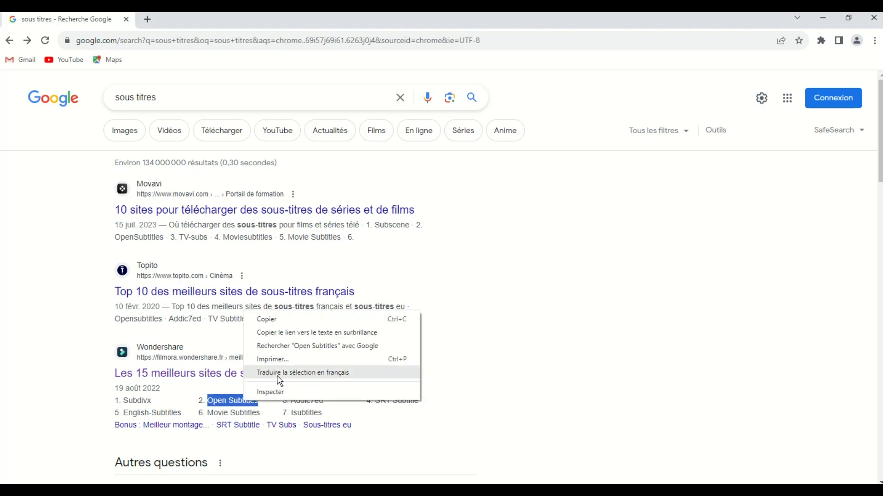
left_click(290, 347)
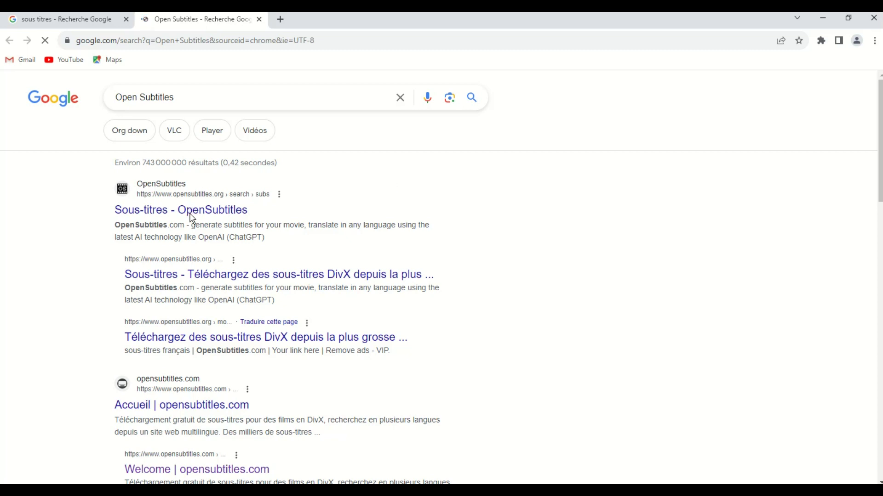
left_click(160, 192)
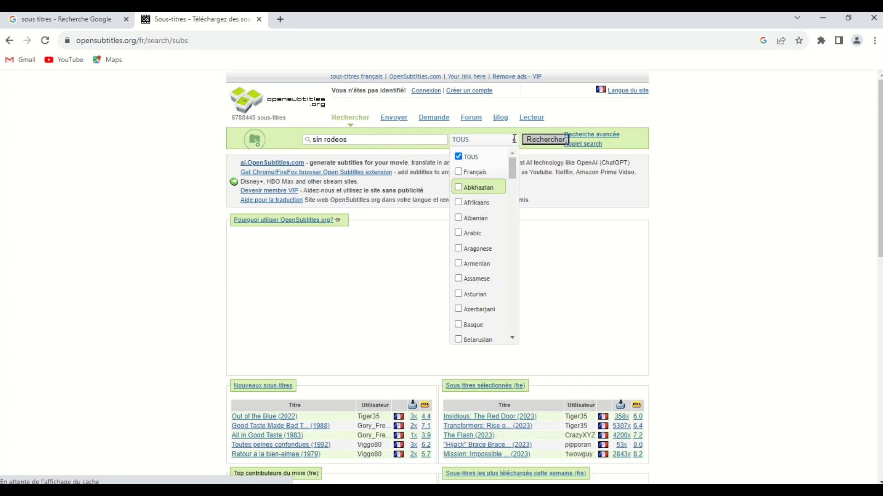
Search for "sin rodeos" subtitles with Français as the language, and open the English Empowered (2018) entry.
left_click(468, 173)
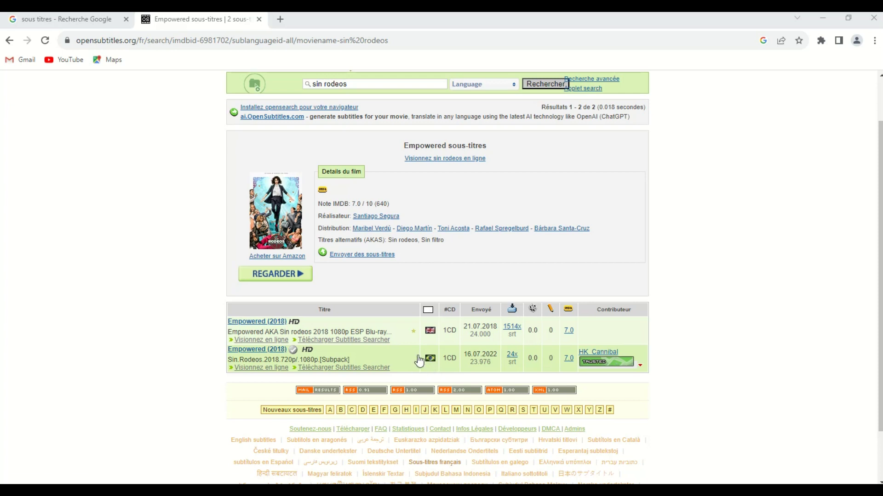
left_click(262, 327)
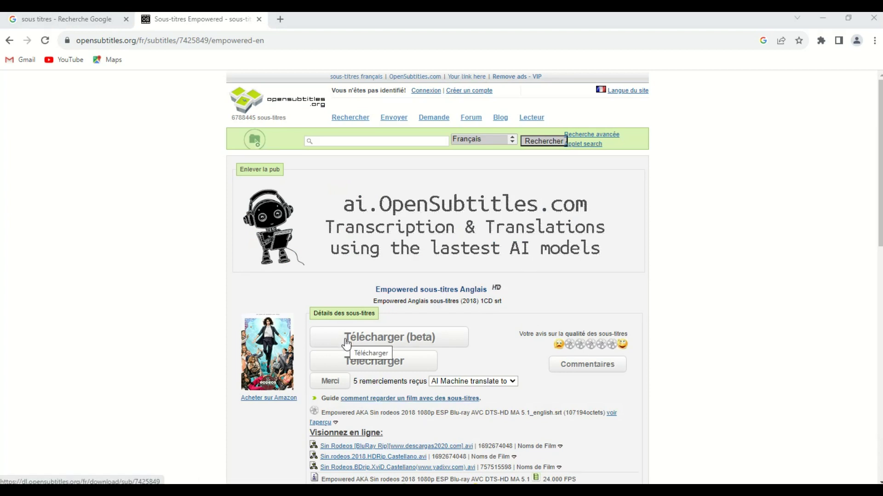
Download the English subtitles for Empowered (2018) as an SRT file.
left_click(357, 364)
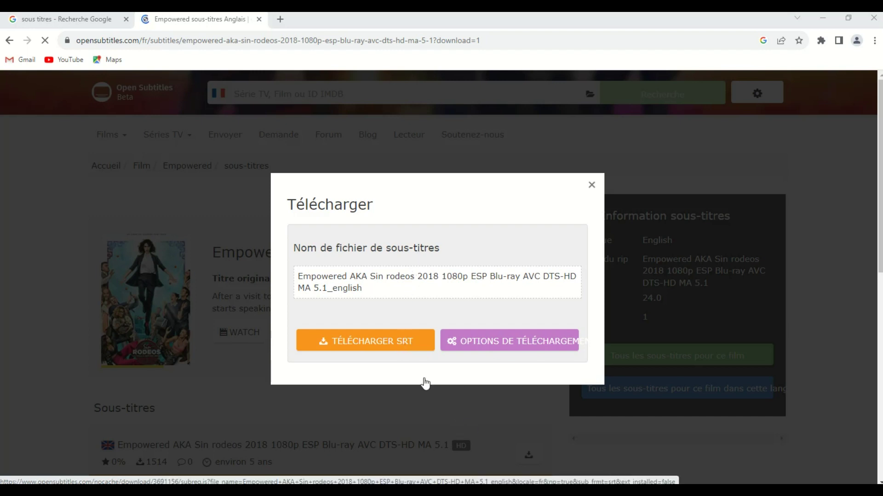
left_click(405, 346)
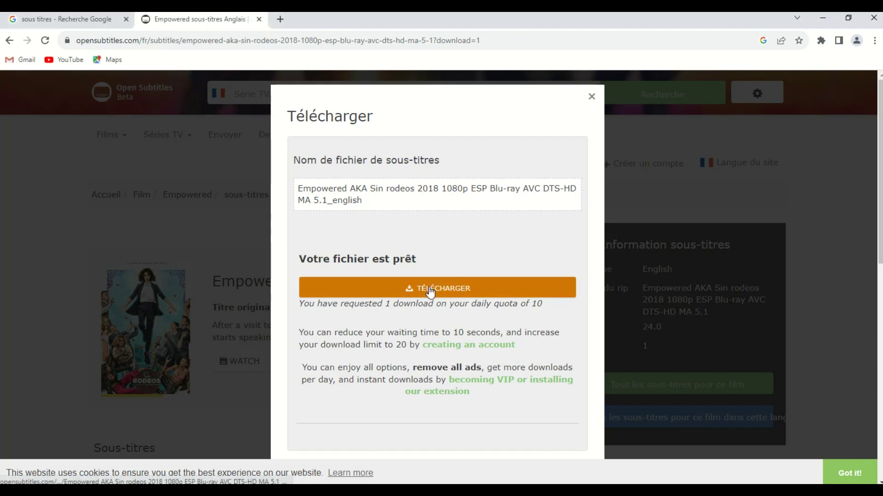
left_click(433, 292)
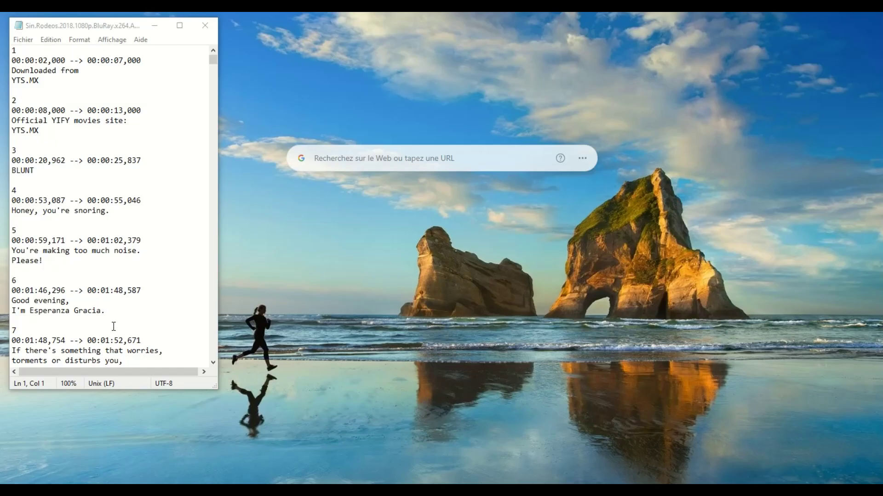
Examine the timecodes and dialogue lines of the Sin.Rodeos subtitle file in a full-size Notepad window.
left_click(180, 26)
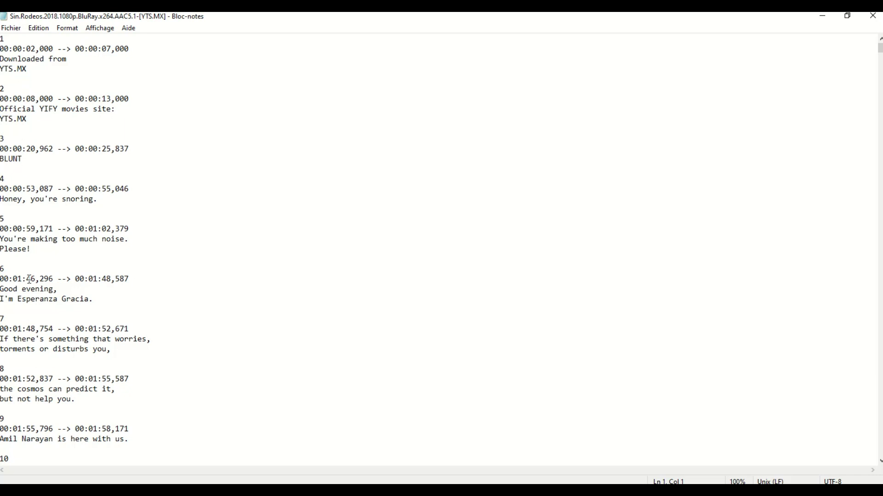
scroll(29, 280, "down", 1)
scroll(29, 279, "down", 3)
scroll(29, 279, "up", 4)
left_click(846, 17)
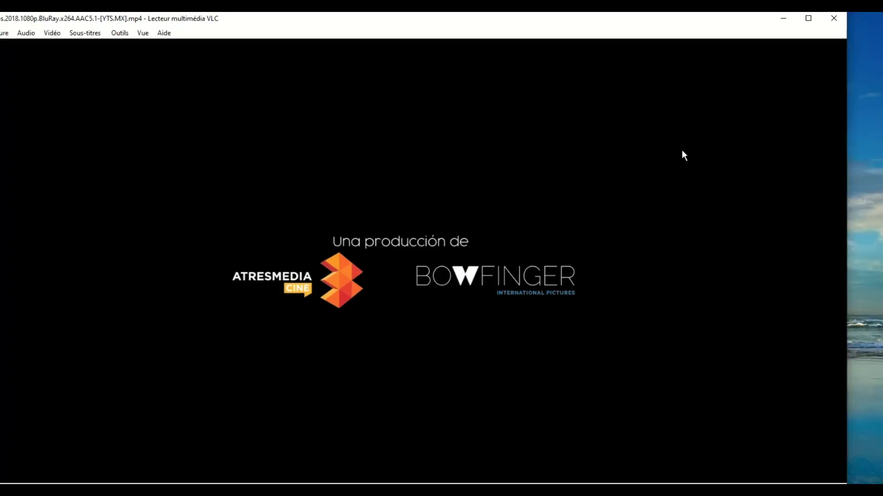
Add the subtitle file Sin.Rodeos.2018.1080p.BluRay.x264.AAC5.1-[YTS.MX] to the Sin Rodeos film in VLC.
left_click_drag(433, 31, 543, 25)
left_click(73, 26)
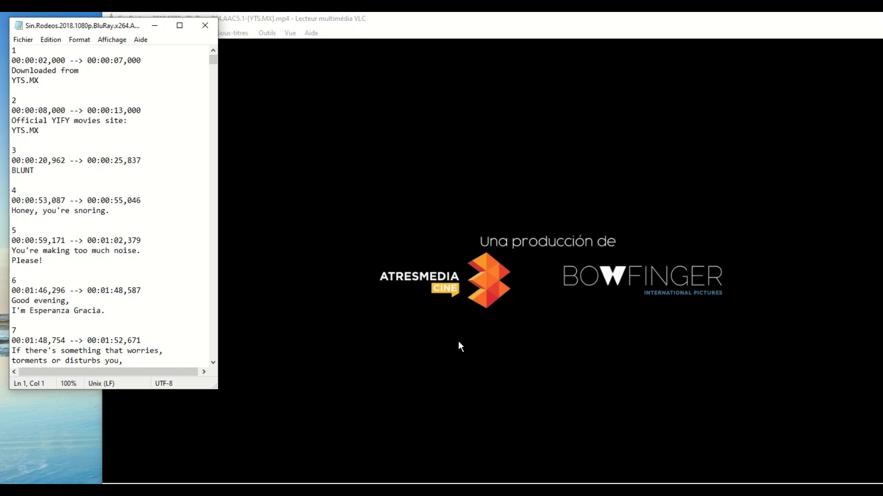
left_click(242, 36)
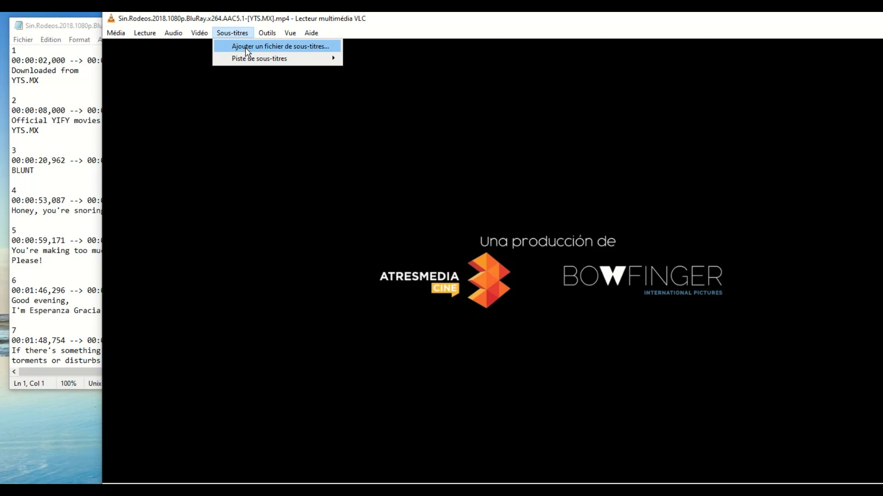
left_click(247, 47)
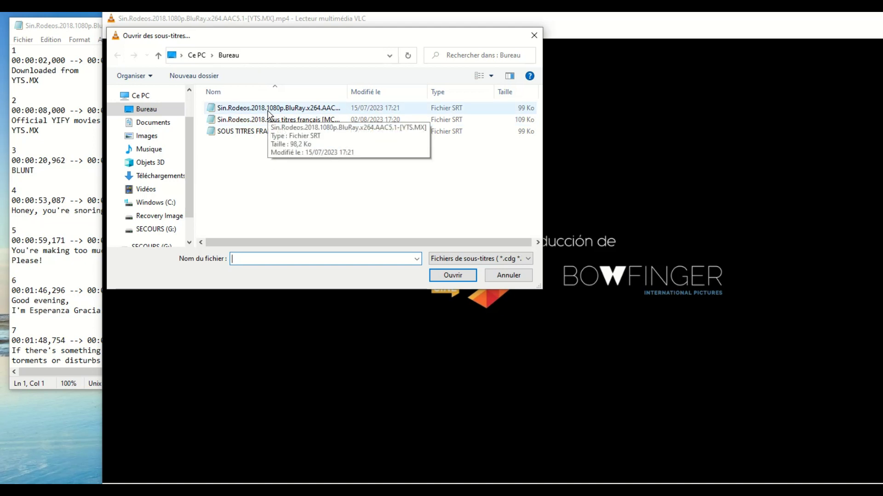
double_click(269, 111)
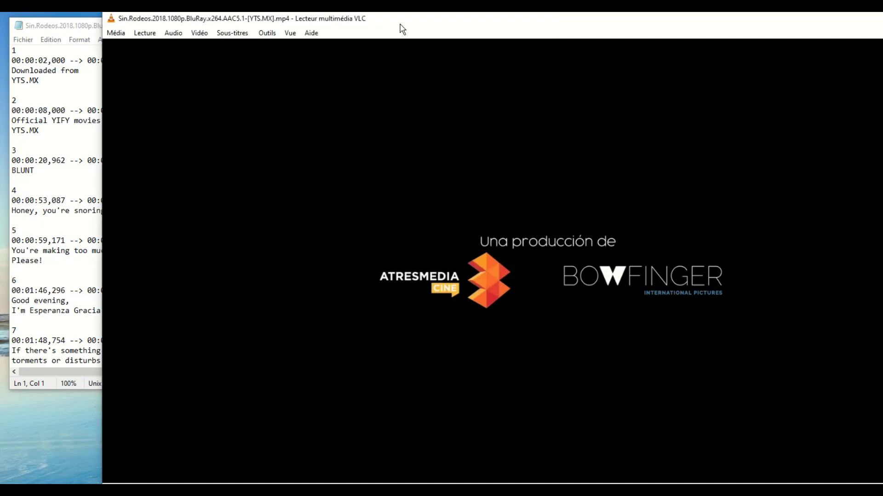
Maximize the film window, play scenes from the first few minutes to check the subtitles, and pause playback.
left_click_drag(422, 21, 345, 14)
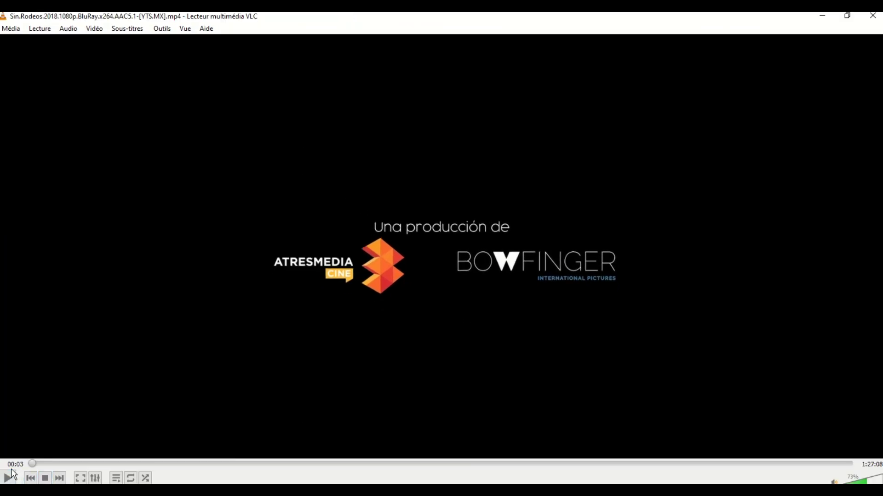
left_click(40, 464)
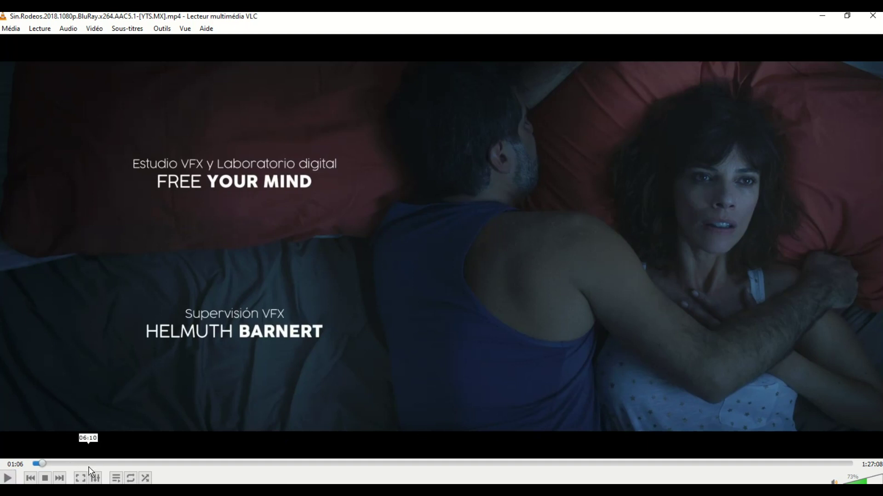
left_click(9, 480)
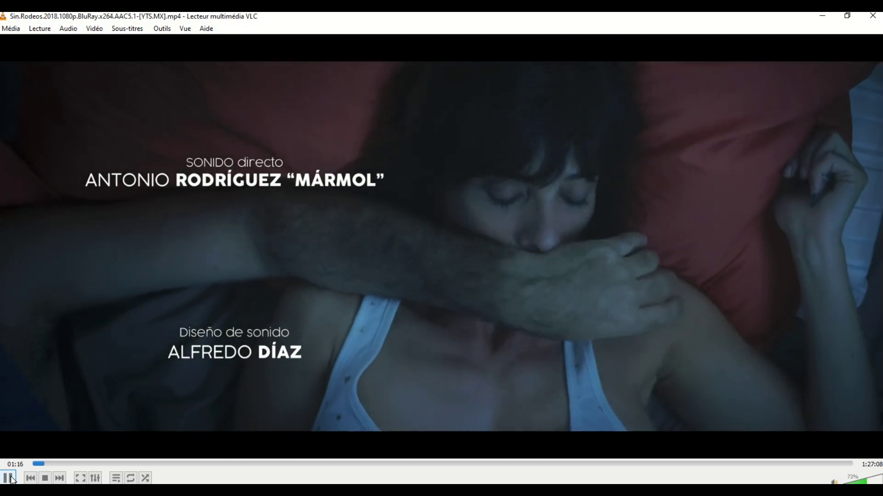
left_click(49, 465)
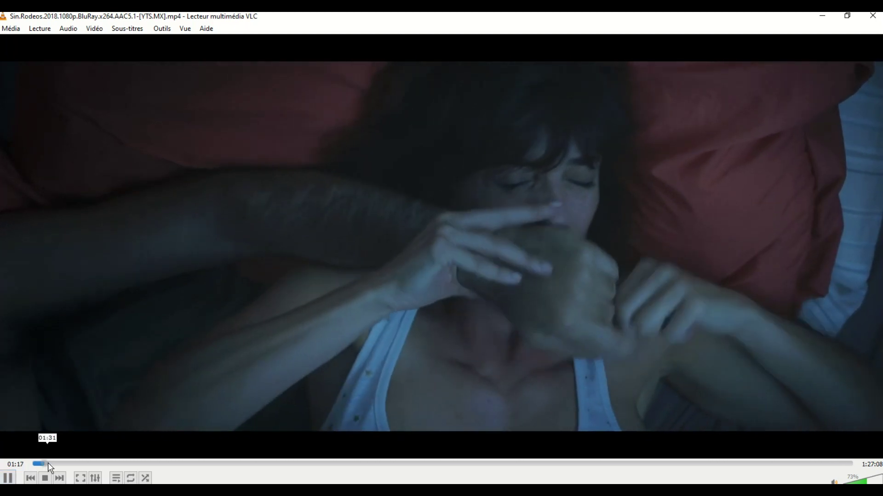
left_click(56, 464)
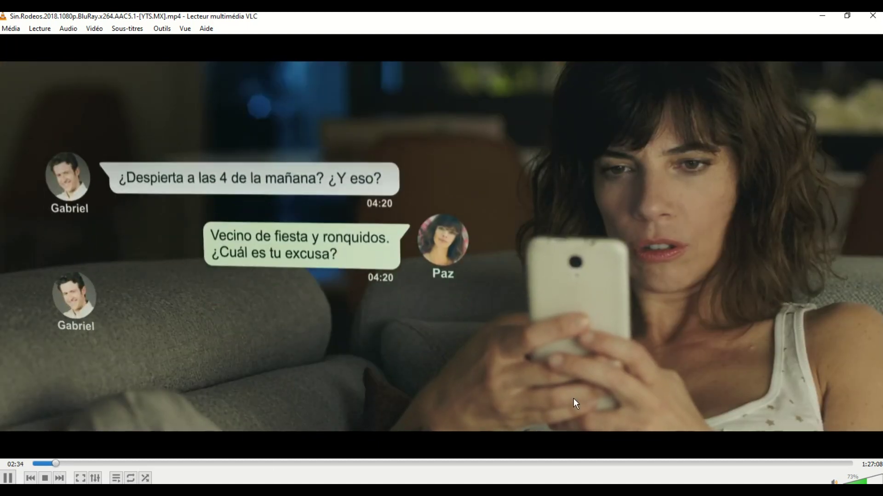
left_click(7, 478)
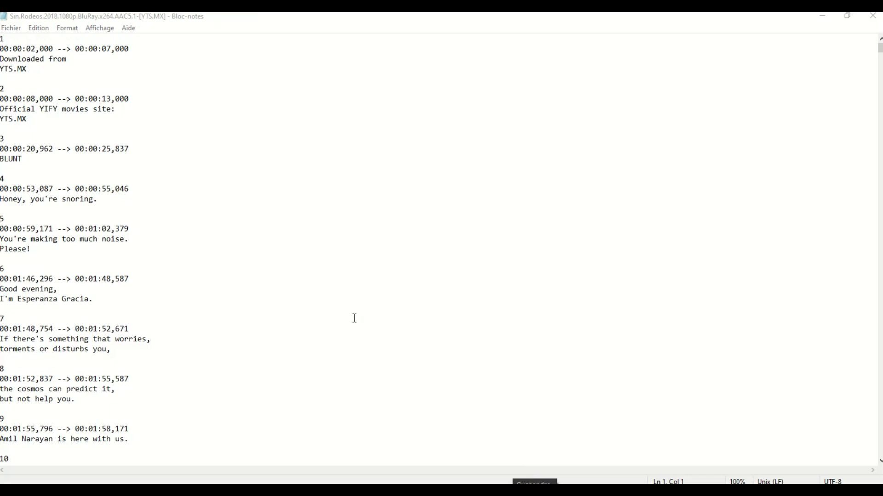
Add the French translation "téléchargé depuis" after "Downloaded from" in the first subtitle in Notepad.
left_click_drag(1, 59, 72, 61)
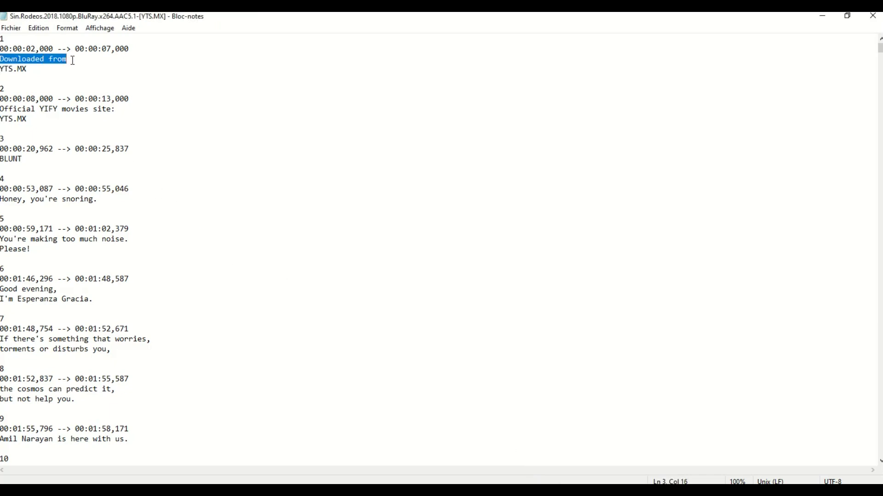
left_click(73, 61)
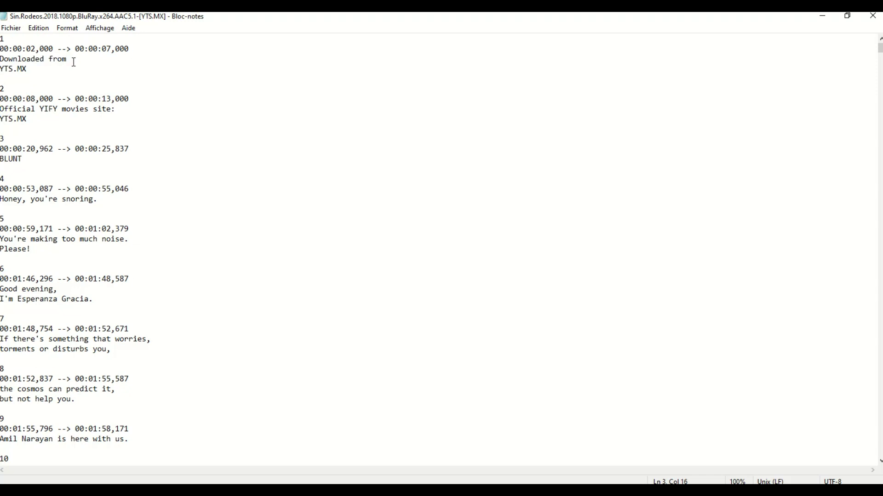
type("tél")
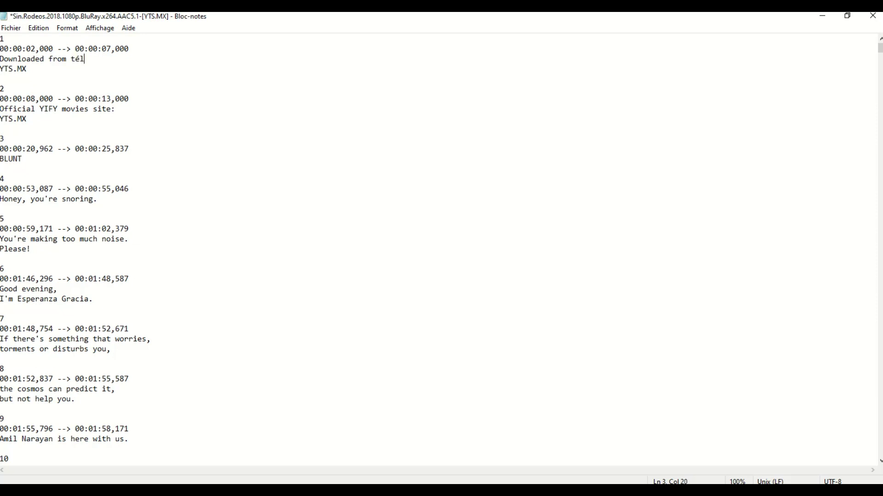
type("échargé depuis")
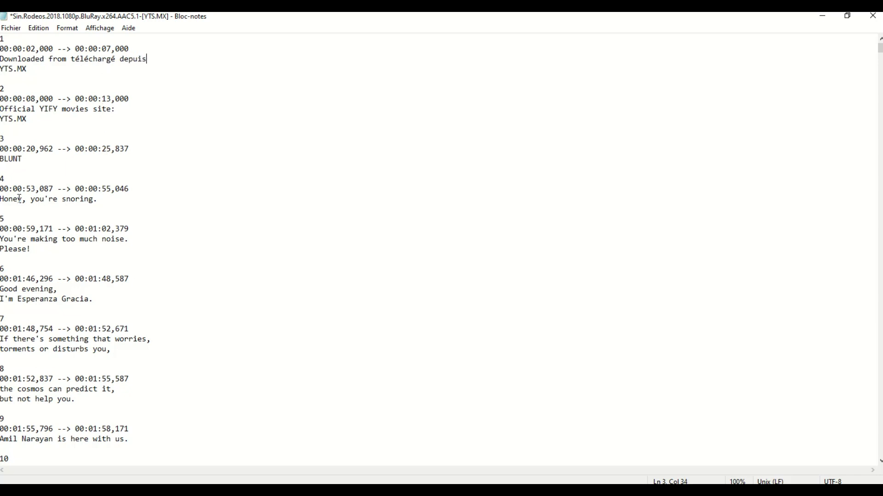
Point out the "Honey, you're snoring." line and save the edited subtitle file under its existing name.
left_click_drag(2, 203, 94, 206)
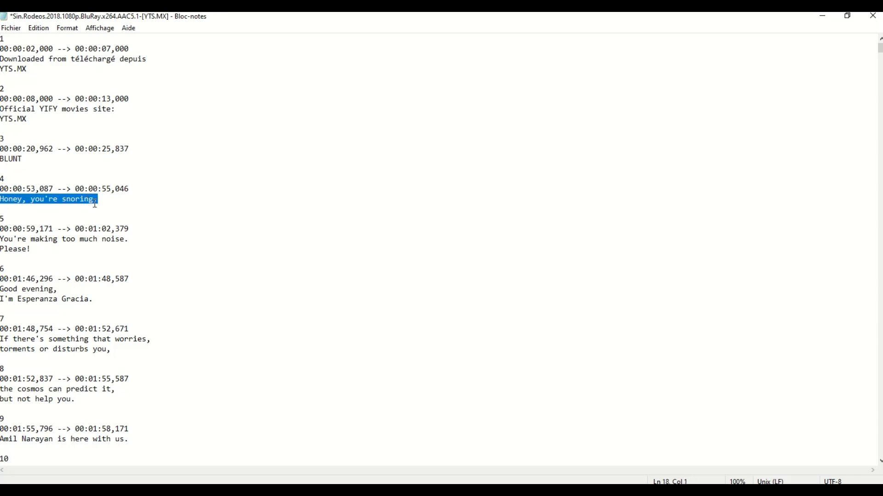
left_click(123, 202)
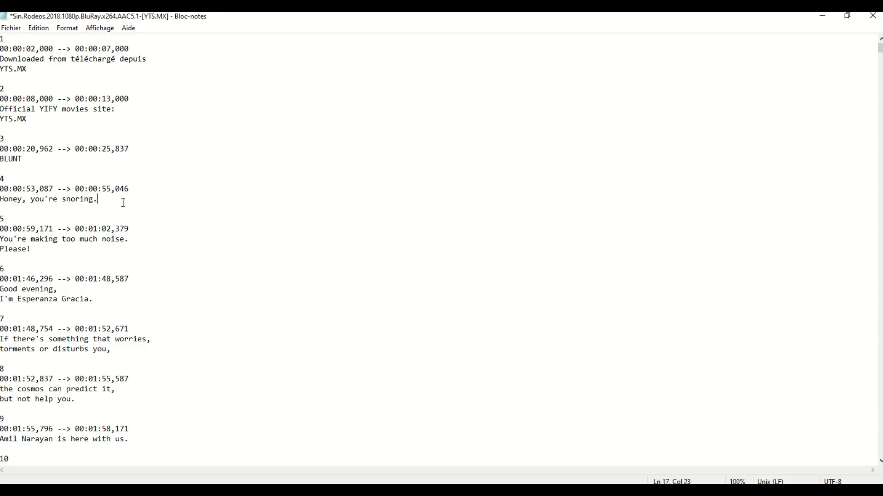
left_click(64, 59)
left_click(12, 28)
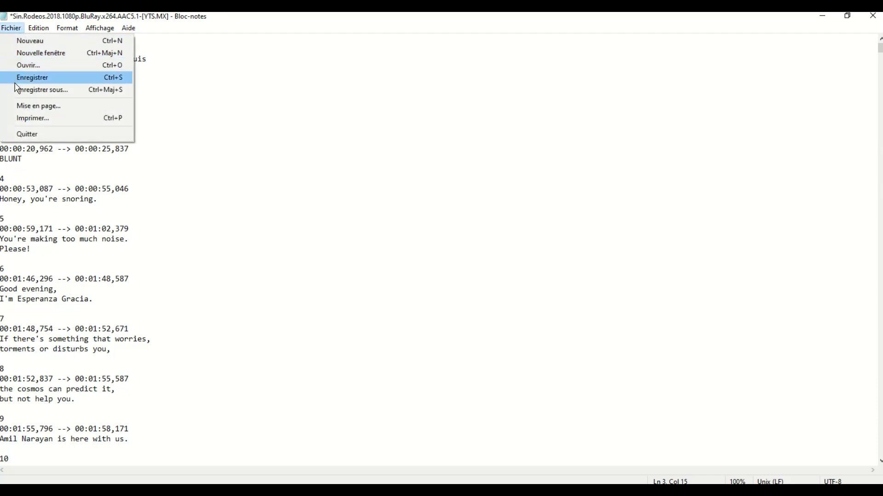
left_click(395, 131)
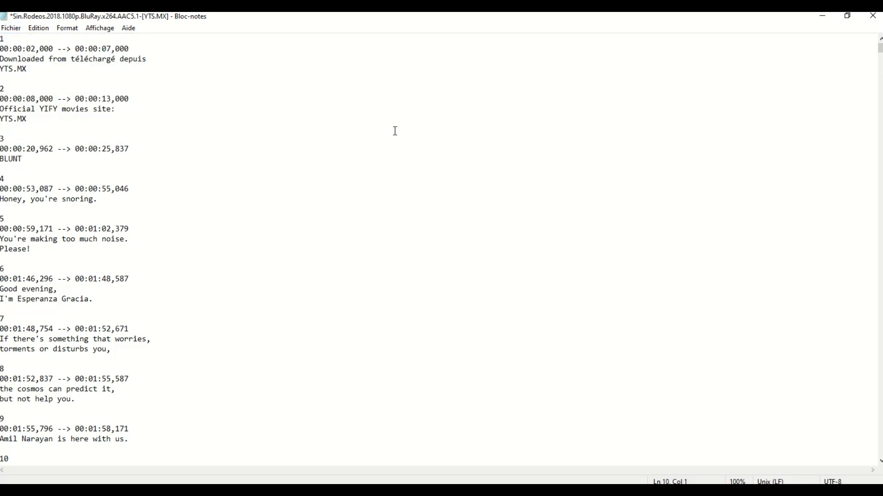
left_click(17, 29)
left_click(20, 77)
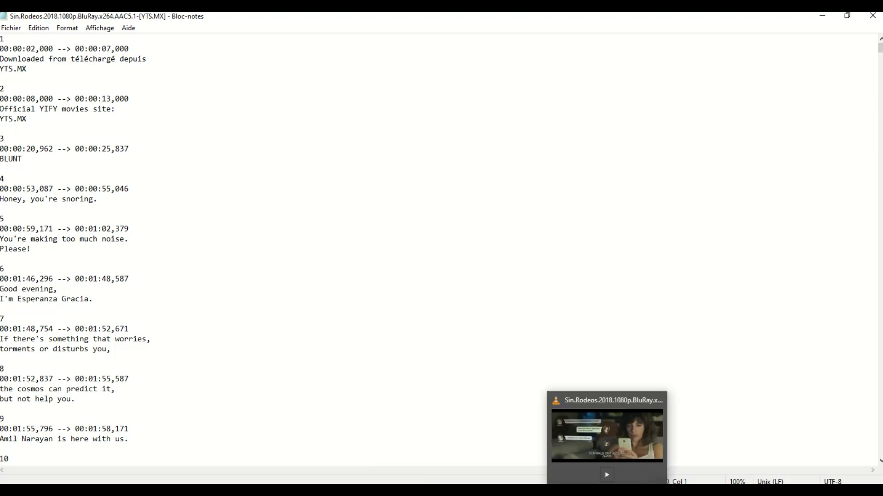
Switch back to VLC and stop the film's playback.
left_click(607, 436)
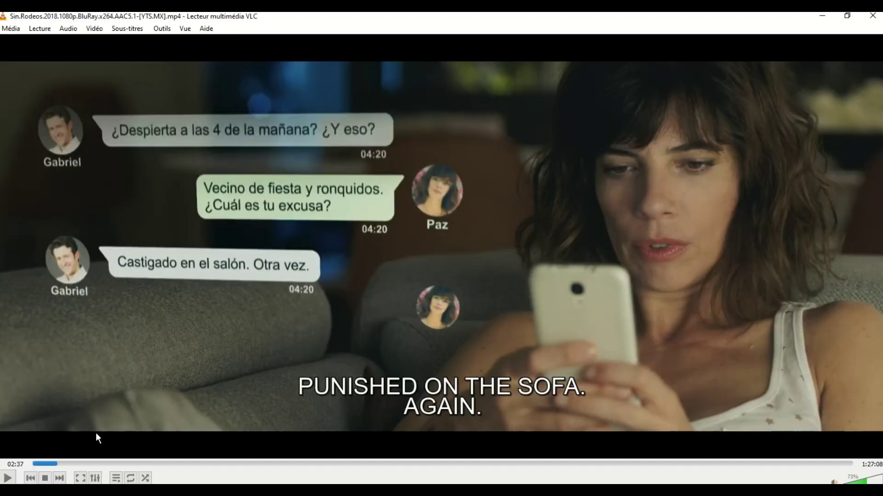
left_click(45, 479)
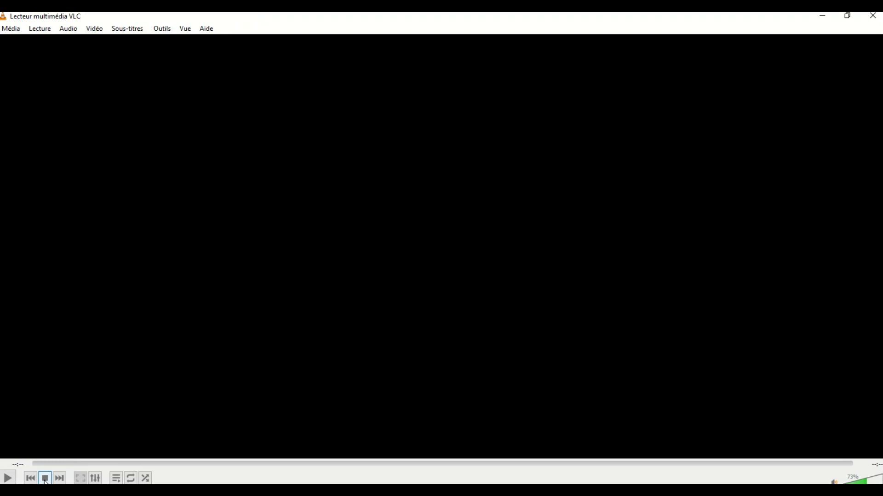
Play the film from the beginning to check the opening subtitles, and pause at about 14 seconds.
left_click(8, 479)
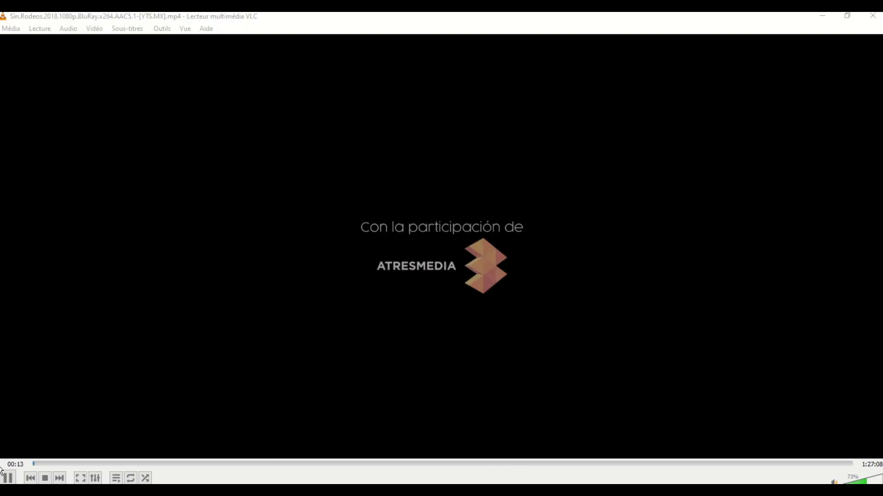
left_click(723, 416)
key("space")
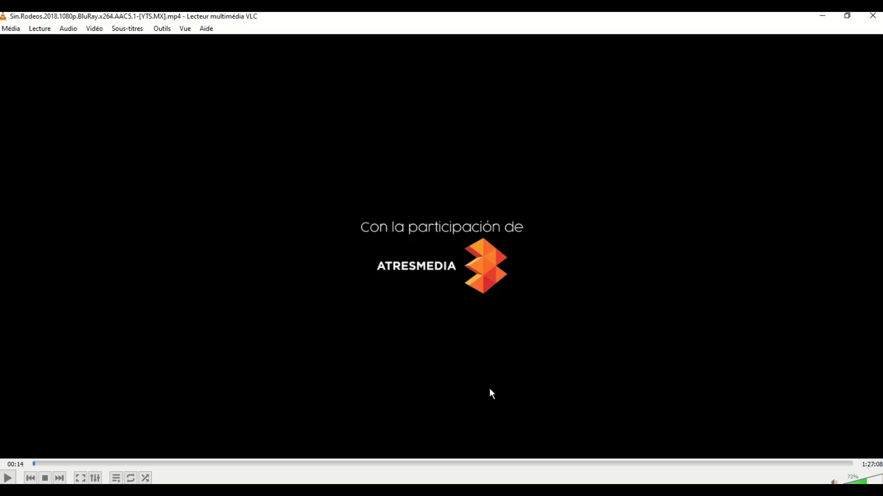
Switch to Word and insert a table with one row and two columns in the blank document.
left_click(605, 478)
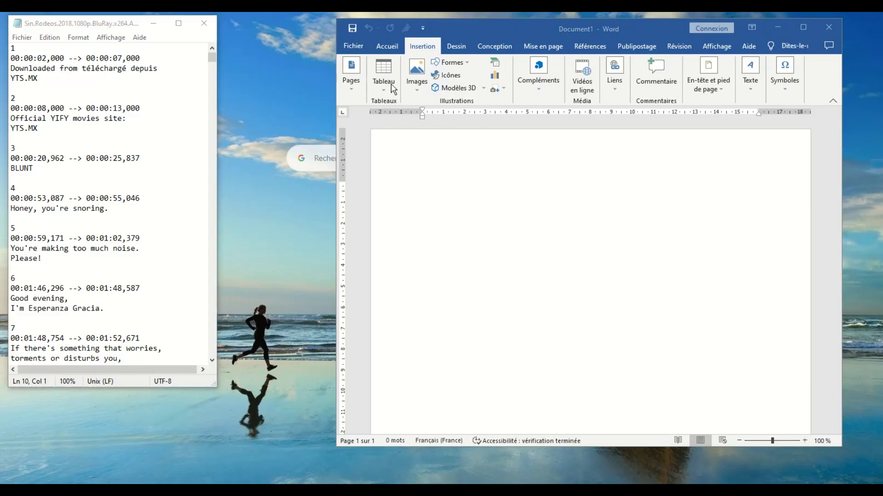
left_click(386, 78)
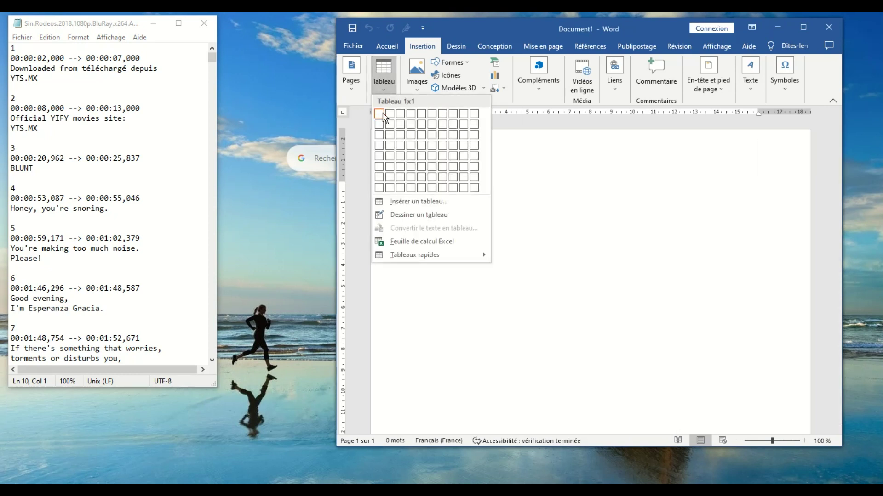
left_click(393, 119)
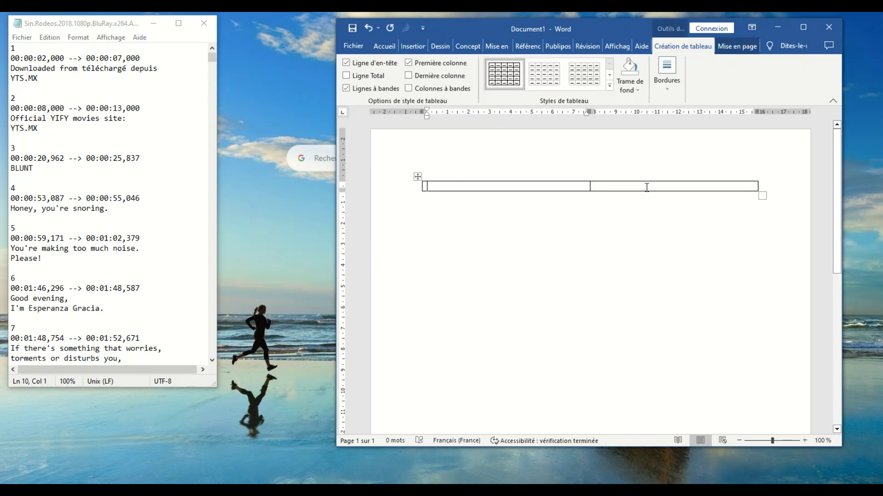
Copy subtitles 1 to 10 from the Notepad file and paste them as text only into the table's first cell in Word.
left_click_drag(12, 47, 135, 320)
scroll(124, 270, "down", 4)
scroll(124, 278, "down", 2)
right_click(34, 263)
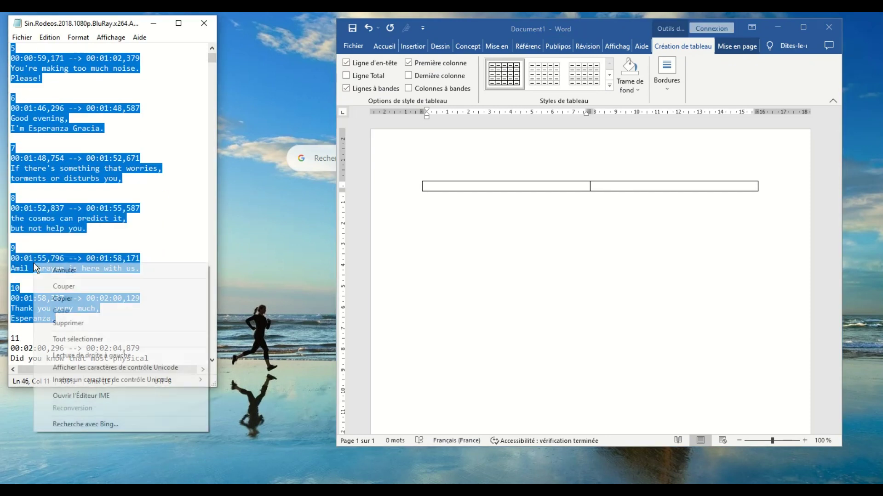
left_click(63, 299)
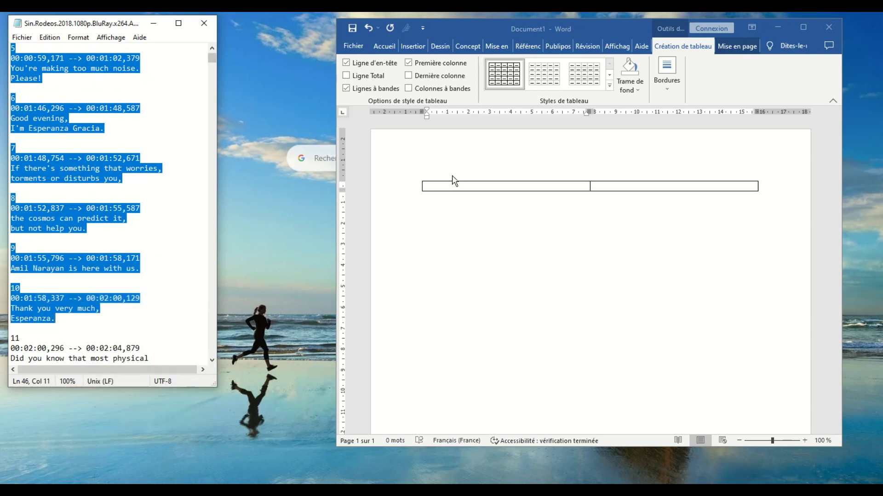
left_click(454, 192)
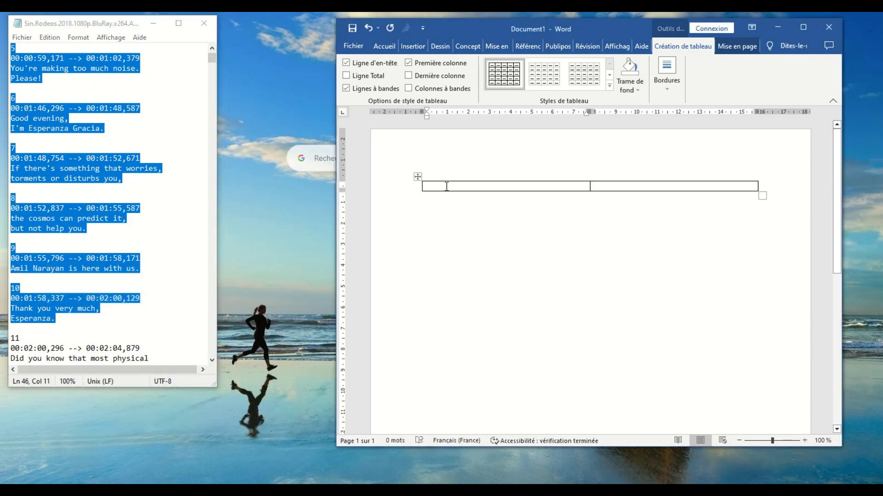
right_click(446, 186)
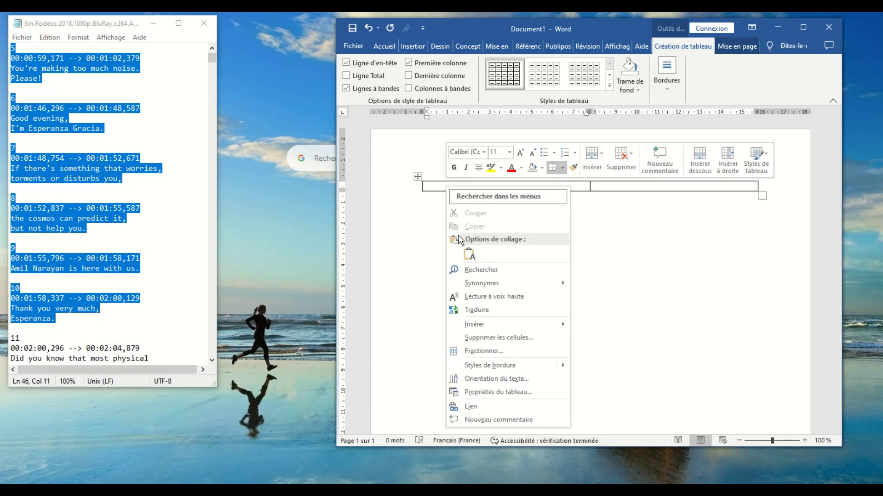
left_click(469, 254)
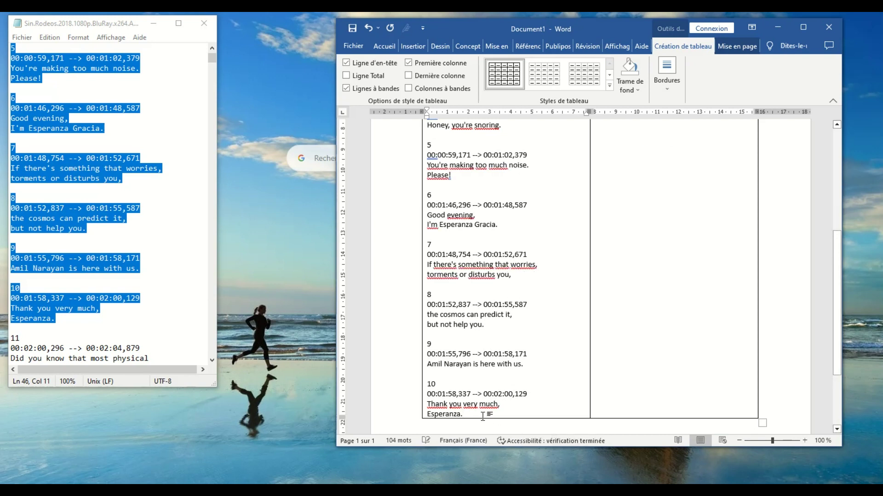
Translate the ten English subtitles in the first cell with Word's Translator, and move and widen the document window.
left_click_drag(474, 415, 430, 191)
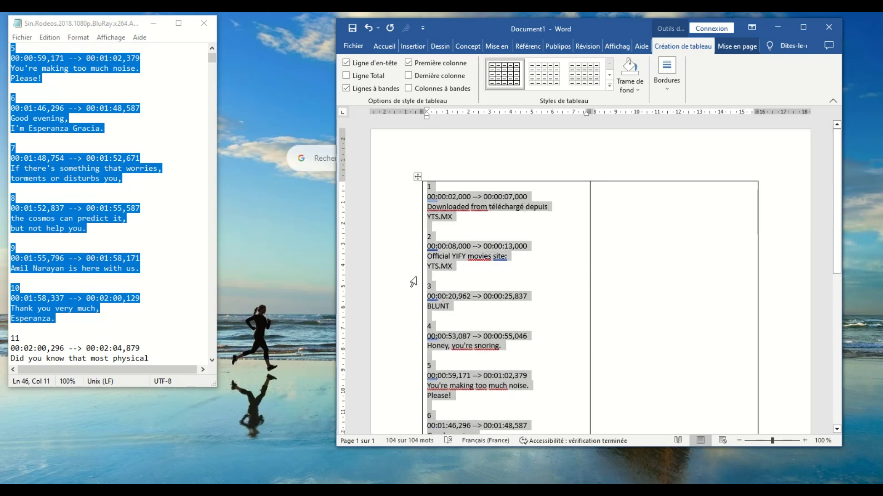
right_click(441, 202)
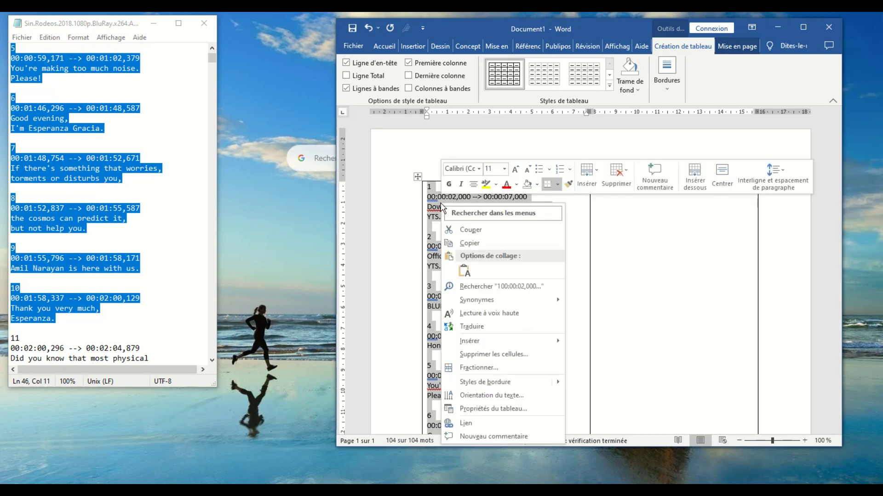
left_click(475, 327)
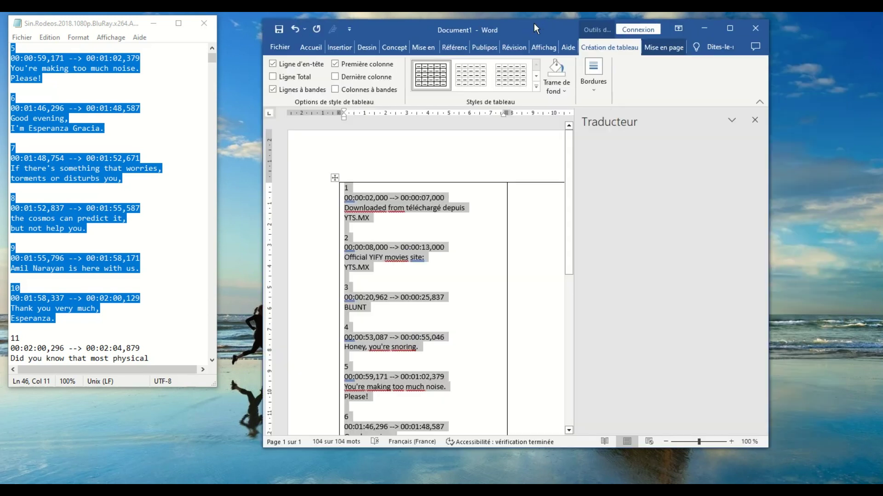
left_click_drag(534, 23, 497, 21)
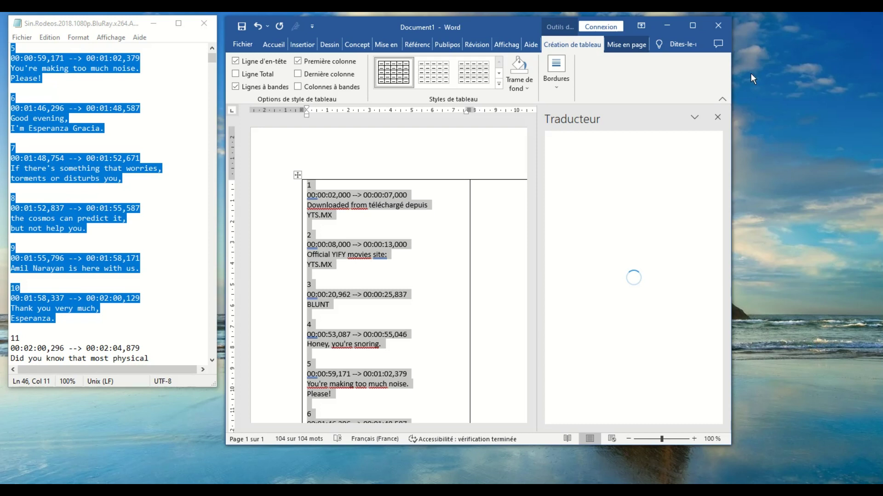
left_click_drag(733, 70, 867, 67)
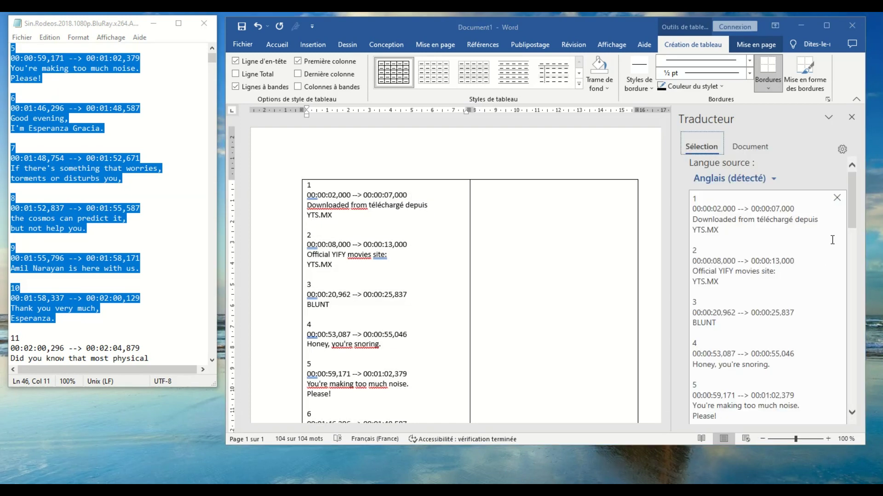
Try inserting the French translation in place of the English subtitles in the first cell, and undo the replacement.
left_click_drag(851, 185, 848, 291)
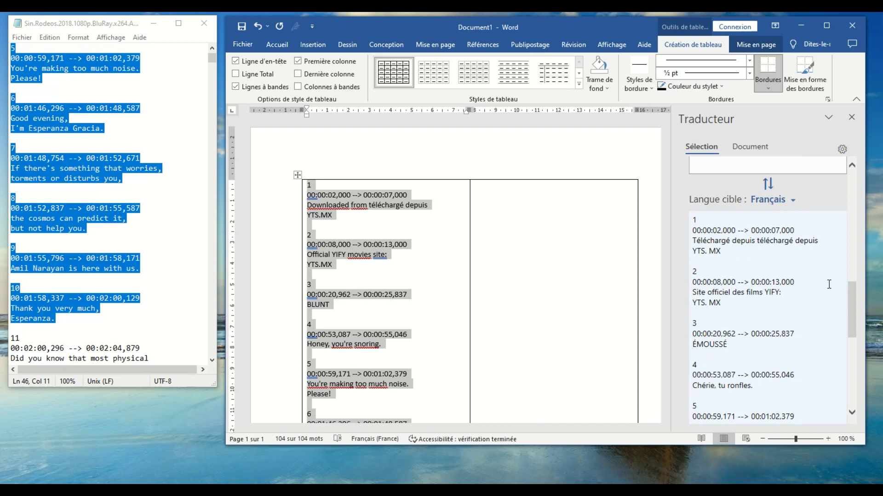
scroll(829, 286, "down", 3)
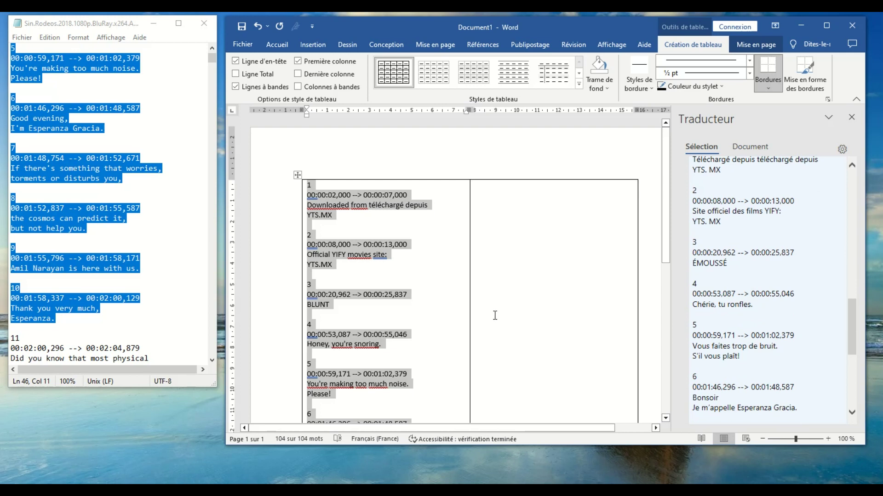
scroll(495, 315, "down", 4)
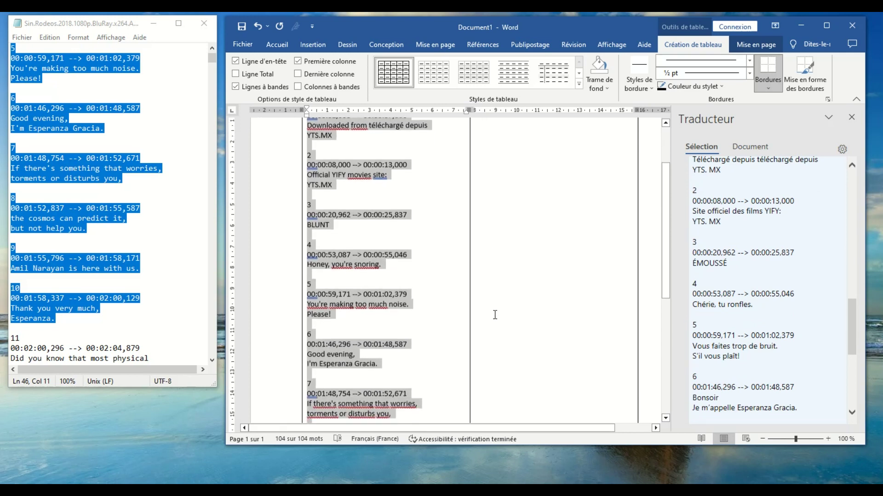
scroll(495, 315, "down", 1)
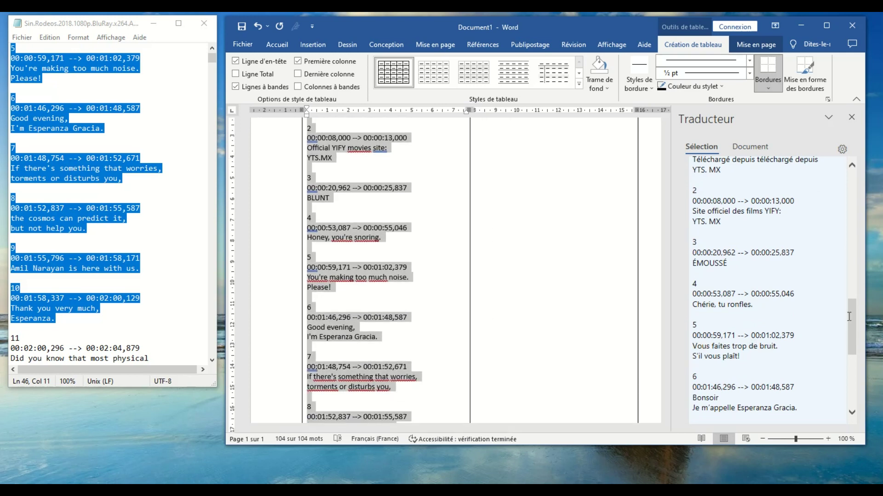
left_click(854, 391)
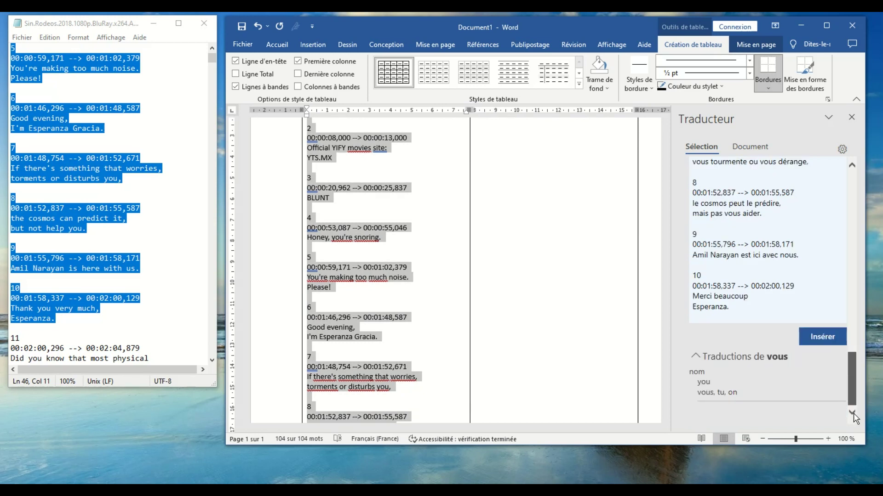
left_click(821, 342)
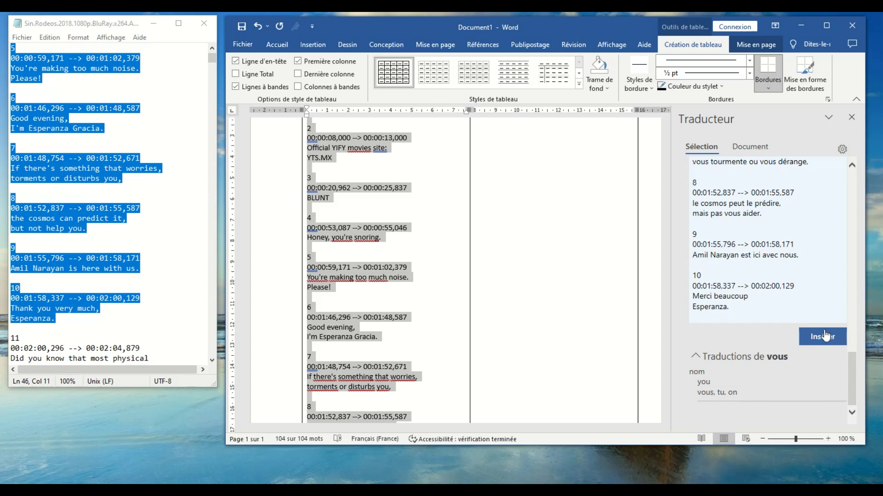
left_click(834, 340)
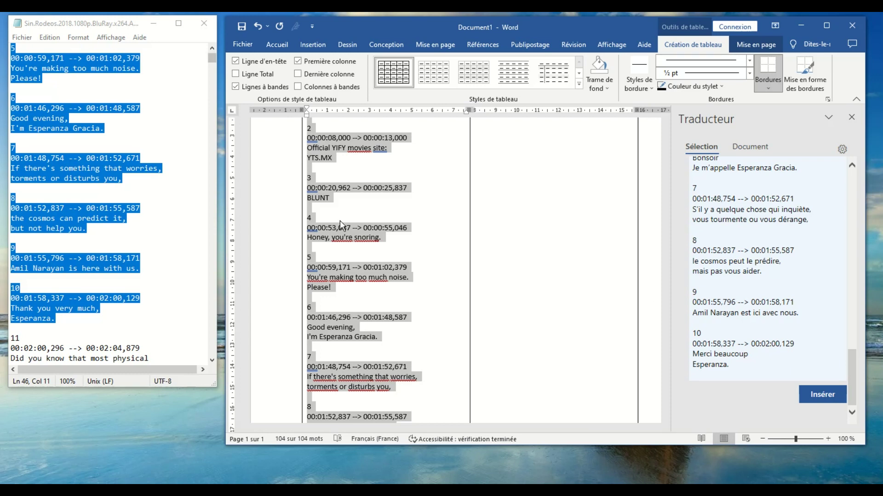
left_click(835, 405)
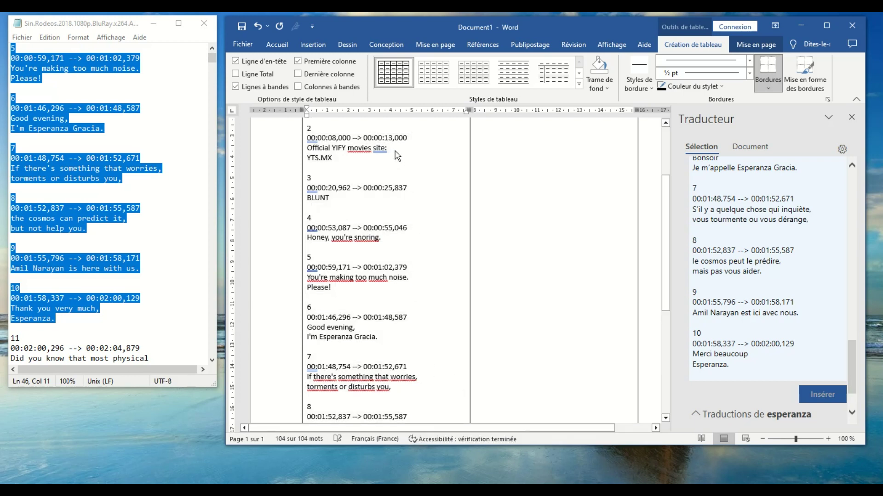
key("ctrl+Home")
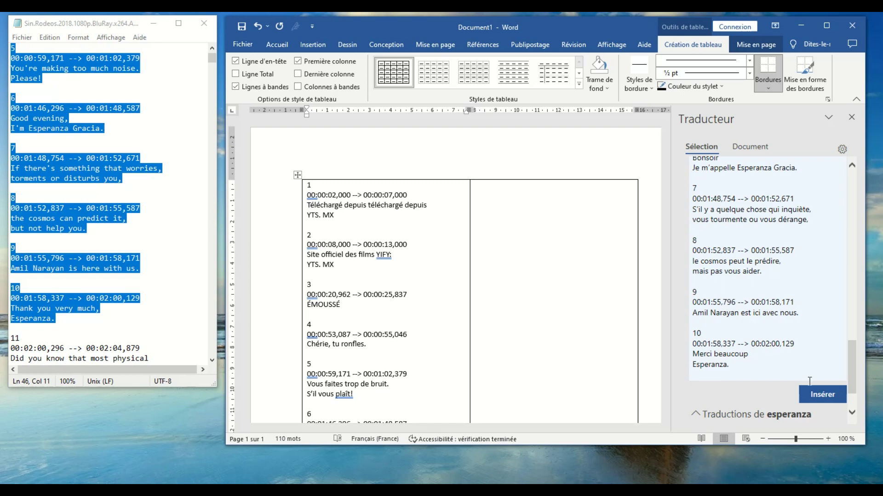
left_click(259, 27)
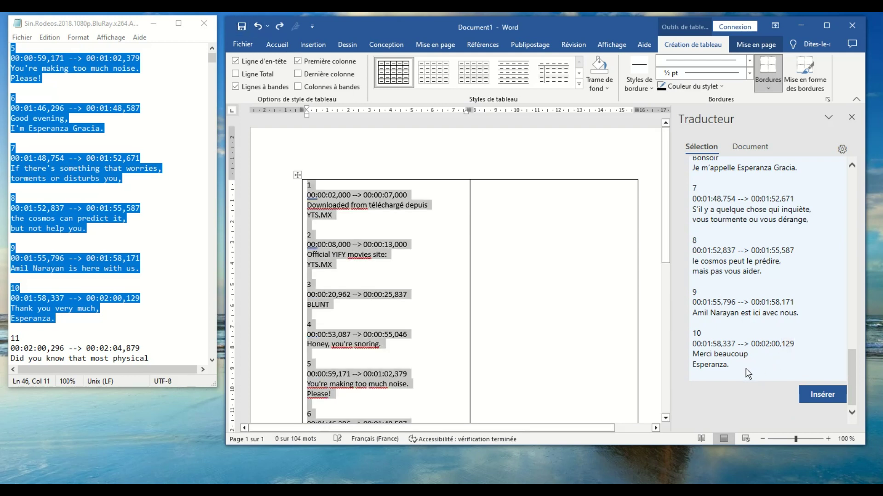
Copy the full French translation of subtitles 1 to 10 into the table's second column, keeping the text only.
triple_click(708, 353)
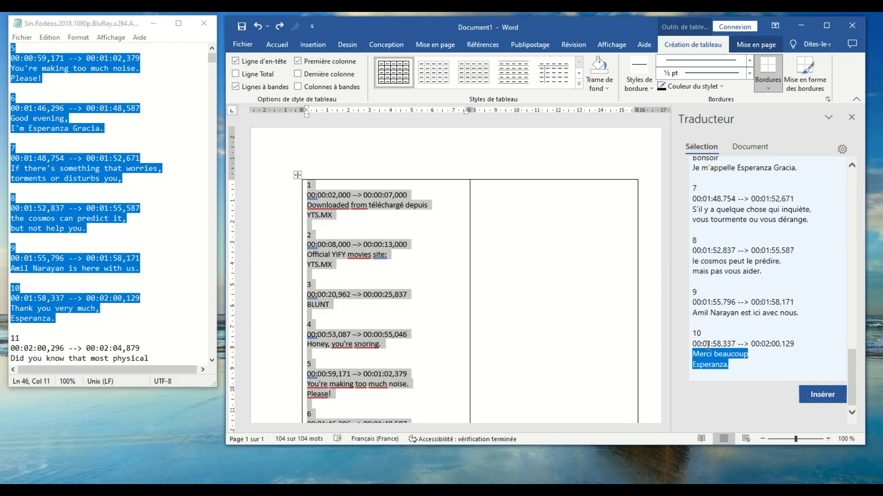
left_click_drag(702, 265, 691, 189)
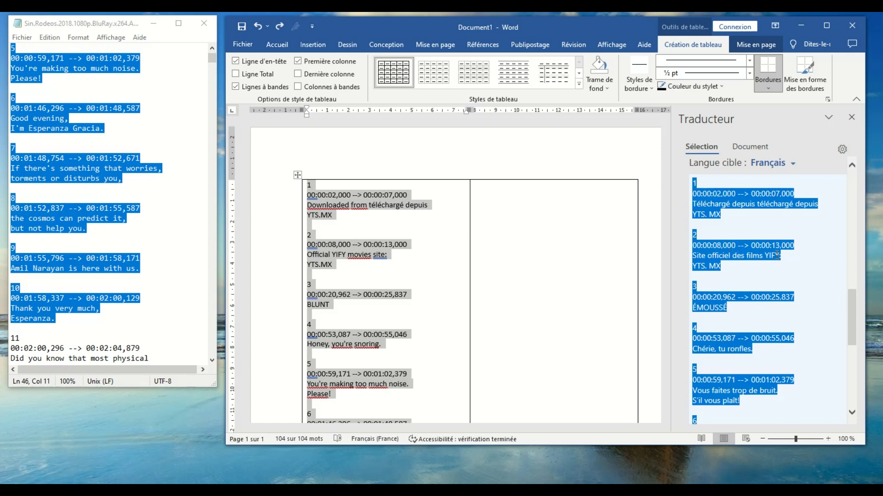
left_click(493, 192)
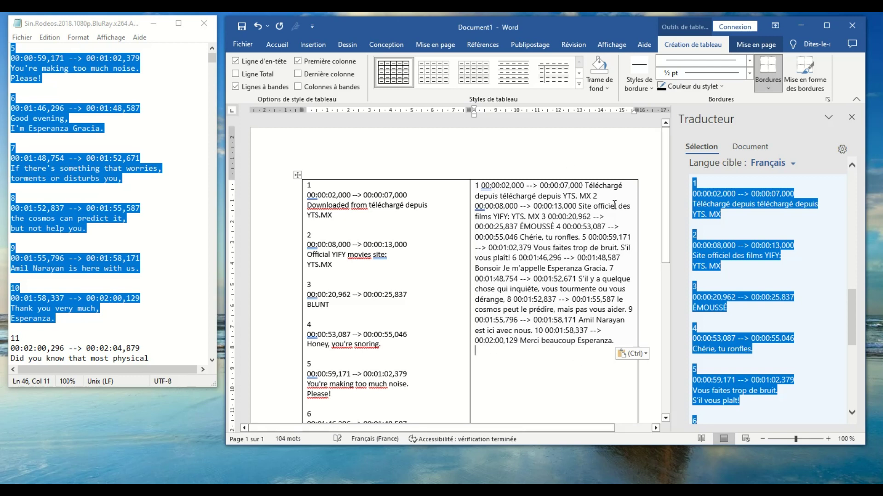
left_click(645, 355)
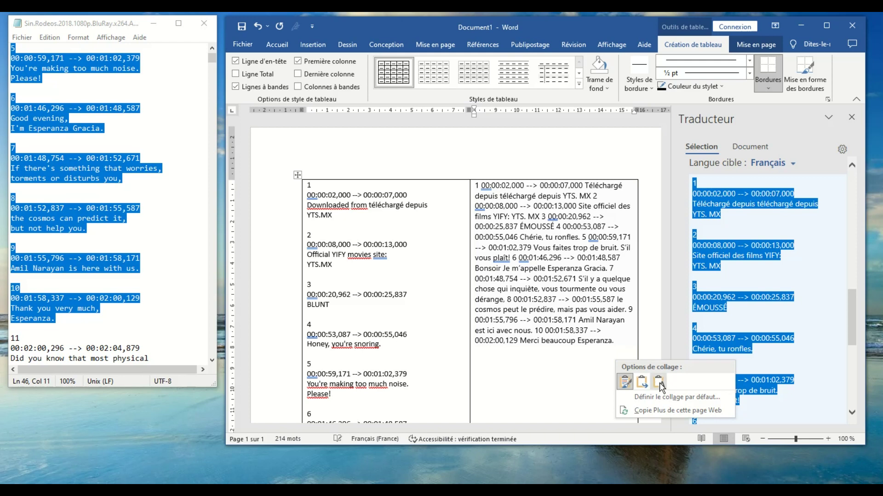
left_click(659, 386)
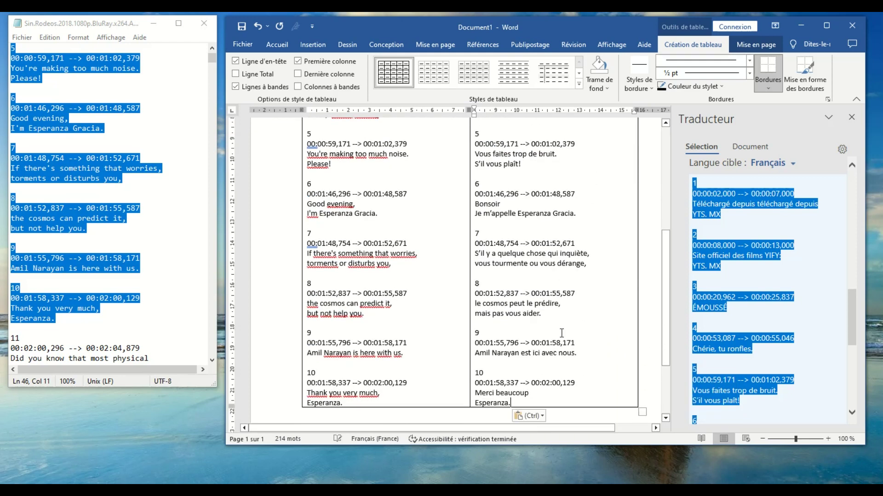
Compare the numbering, timecodes and wording of the English and French subtitles across the two table columns.
scroll(542, 307, "up", 2)
scroll(420, 168, "up", 3)
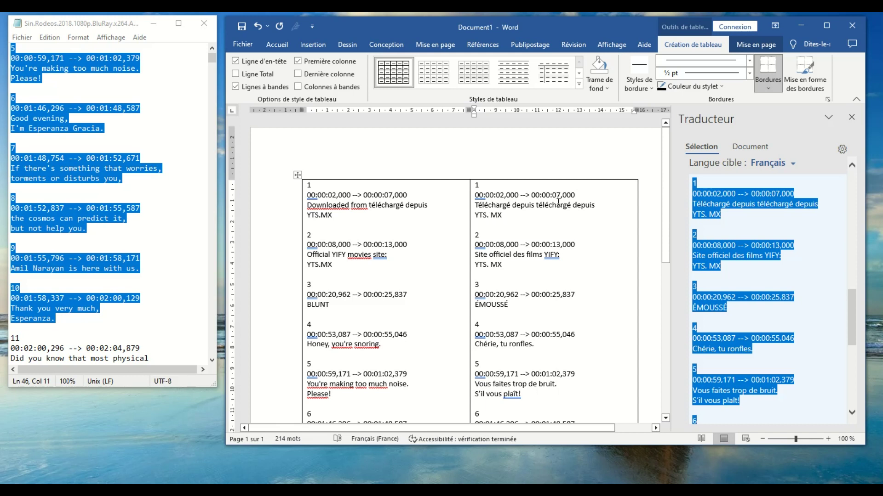
scroll(559, 203, "down", 10)
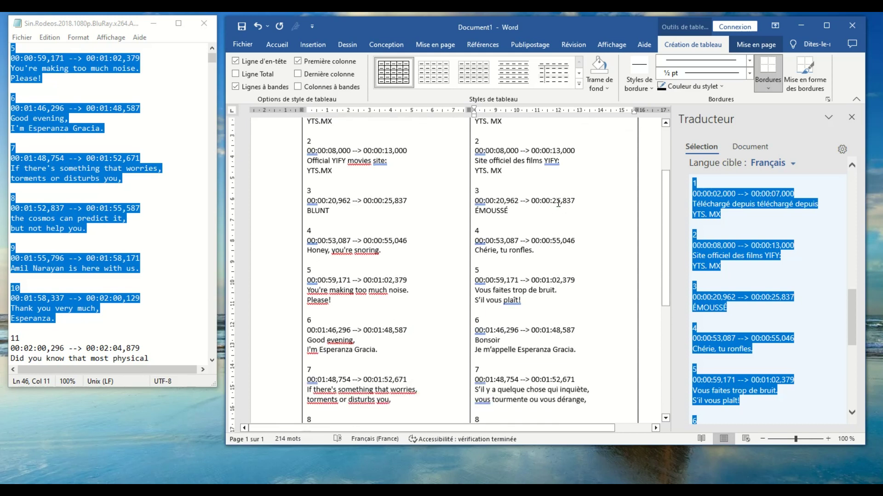
scroll(559, 203, "down", 1)
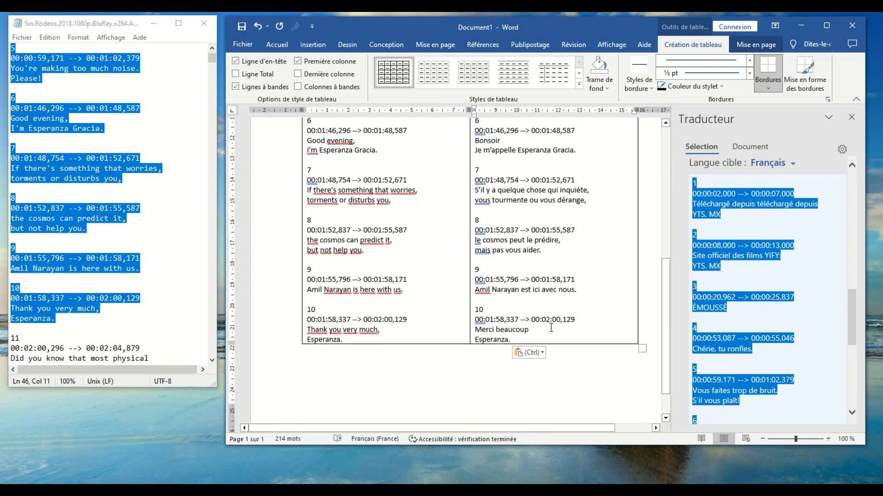
scroll(569, 182, "up", 10)
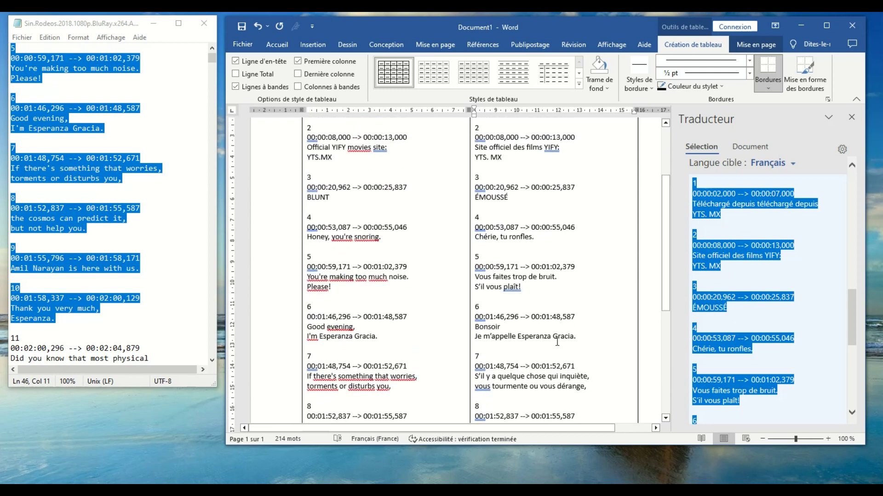
scroll(616, 208, "down", 4)
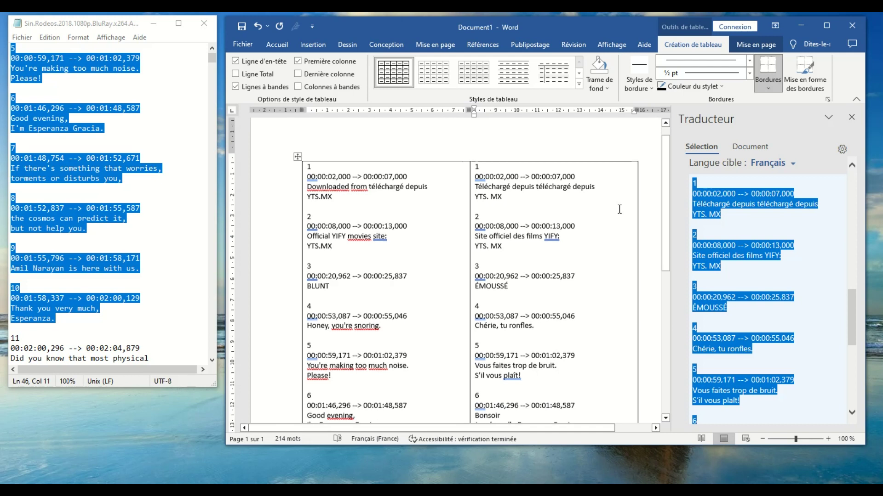
Delete "téléchargé depuis" from subtitle 1 of the English subtitle file in Notepad and save the file.
scroll(621, 210, "down", 2)
scroll(607, 214, "up", 7)
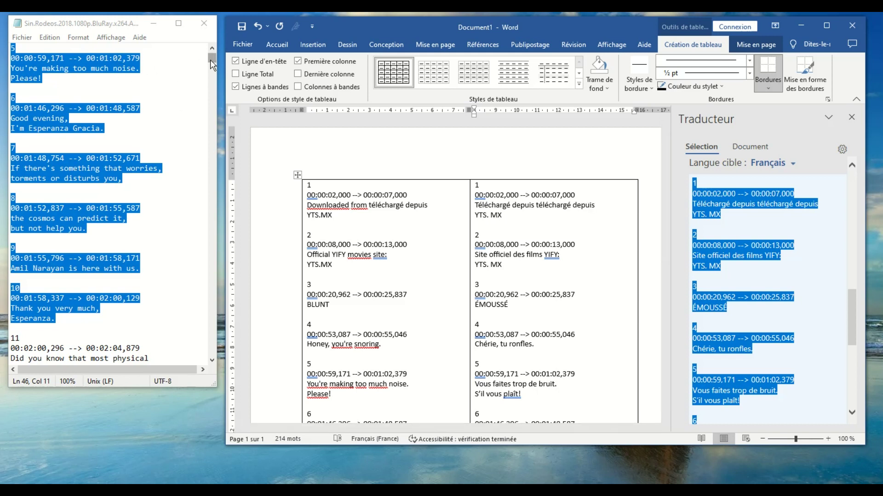
left_click_drag(212, 64, 212, 54)
left_click(83, 71)
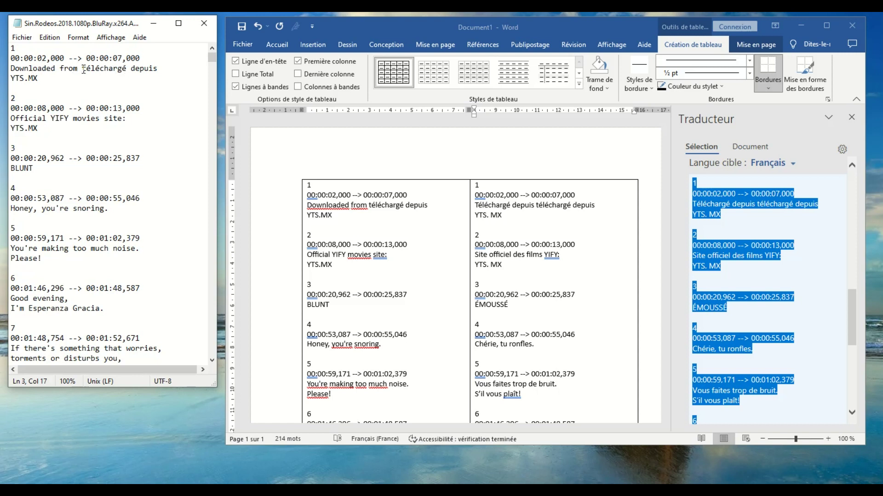
left_click_drag(82, 69, 159, 70)
key("Delete")
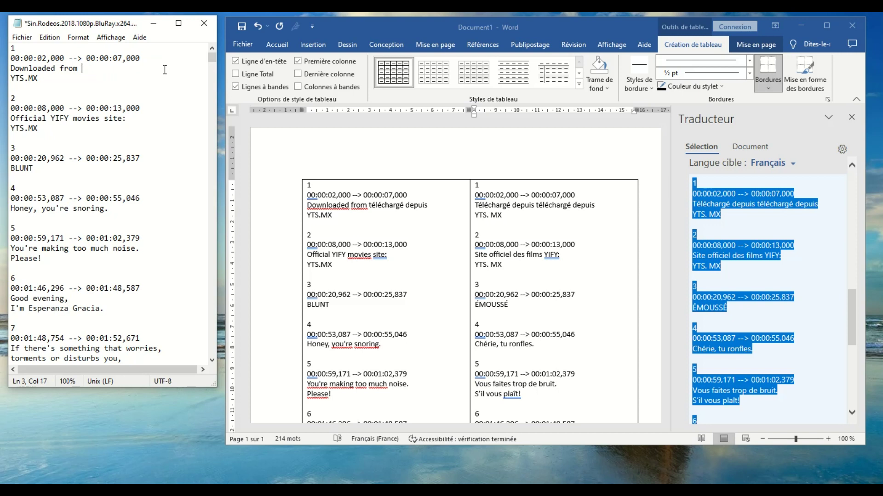
left_click(23, 39)
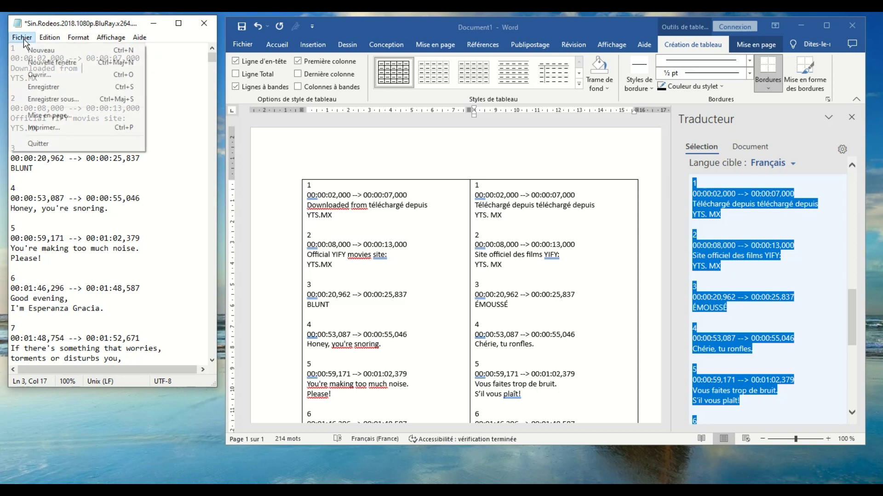
left_click(40, 87)
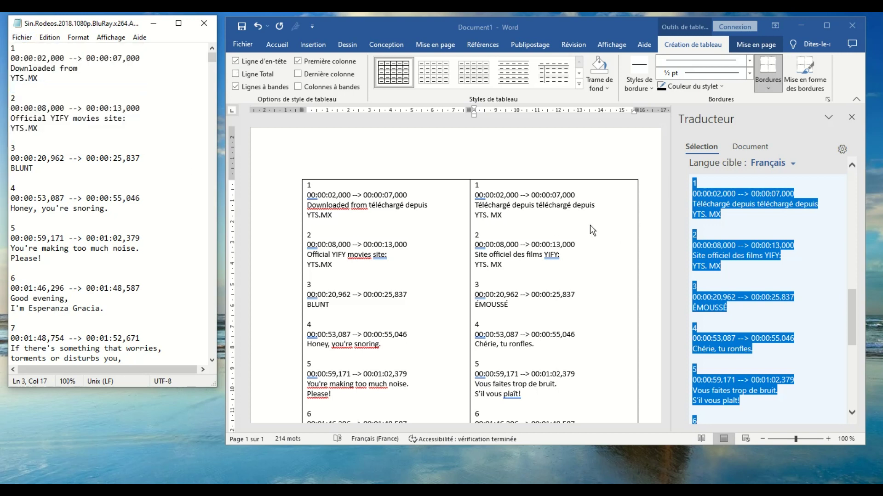
Remove the repeated "téléchargé depuis" from subtitle 1 in the French column of the Word table.
left_click(543, 205)
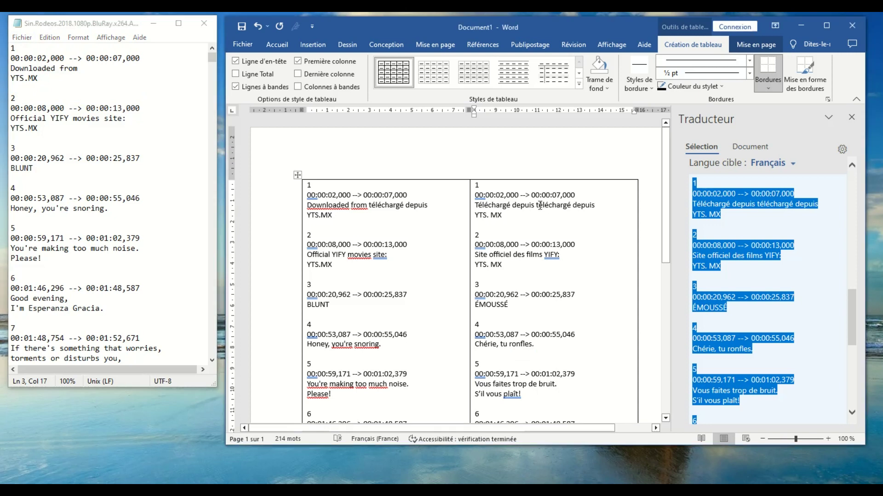
left_click_drag(536, 205, 599, 205)
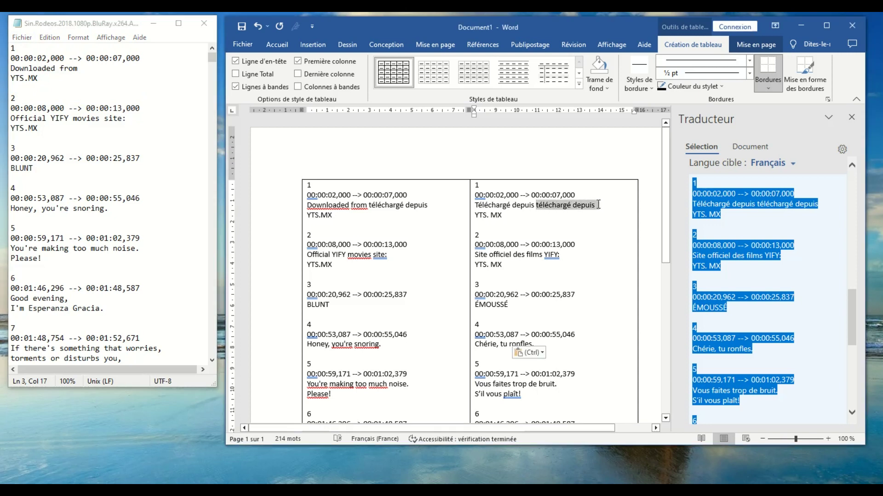
key("BackSpace")
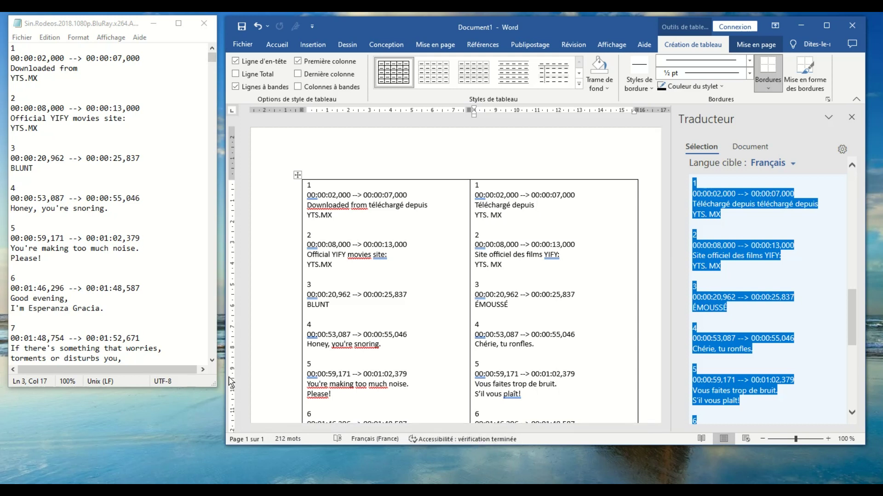
Reposition the English subtitle window and open the SOUS TITRES FRANCAIS file in Notepad beside it.
mouse_move(95, 23)
left_mouse_down()
mouse_move(107, 66)
mouse_move(90, 36)
left_mouse_up()
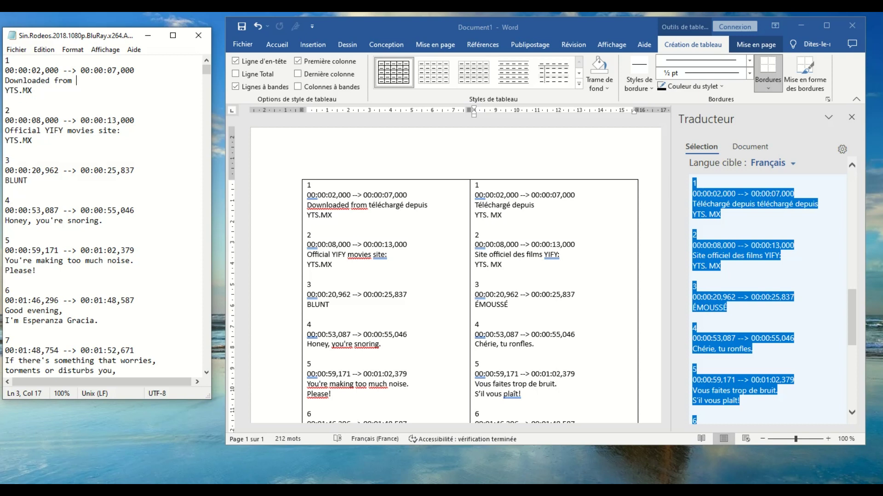
mouse_move(361, 490)
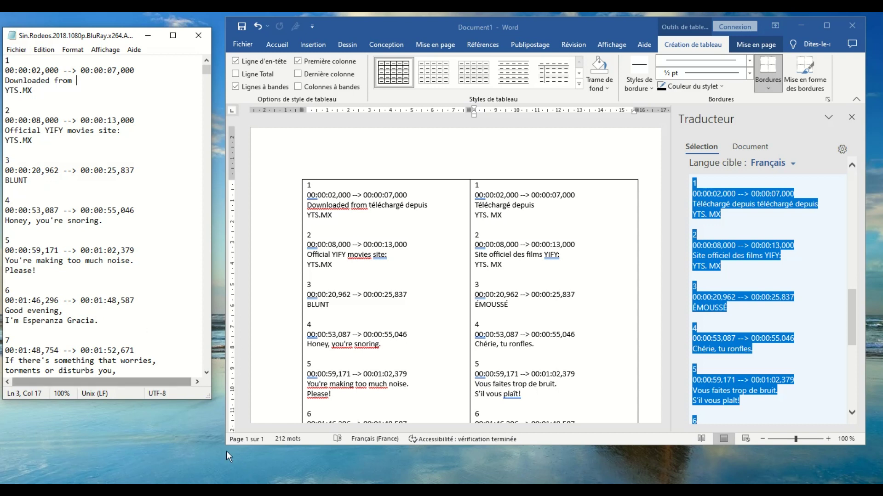
mouse_move(580, 490)
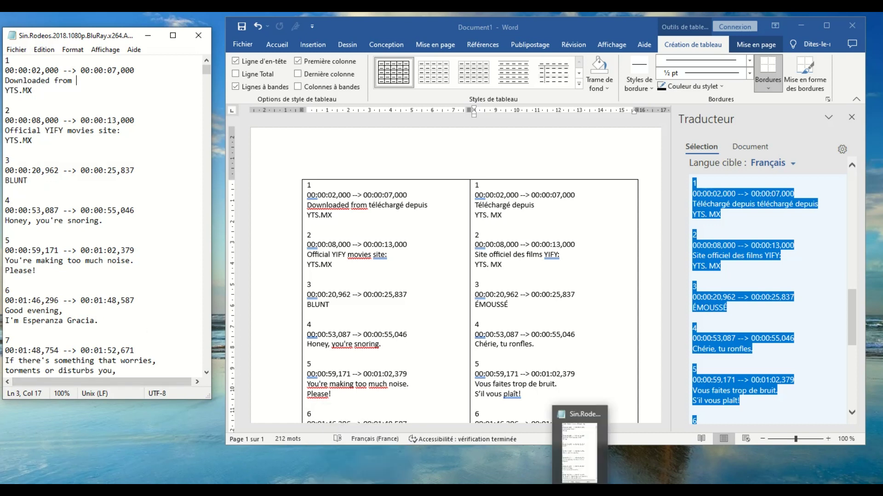
left_click(16, 49)
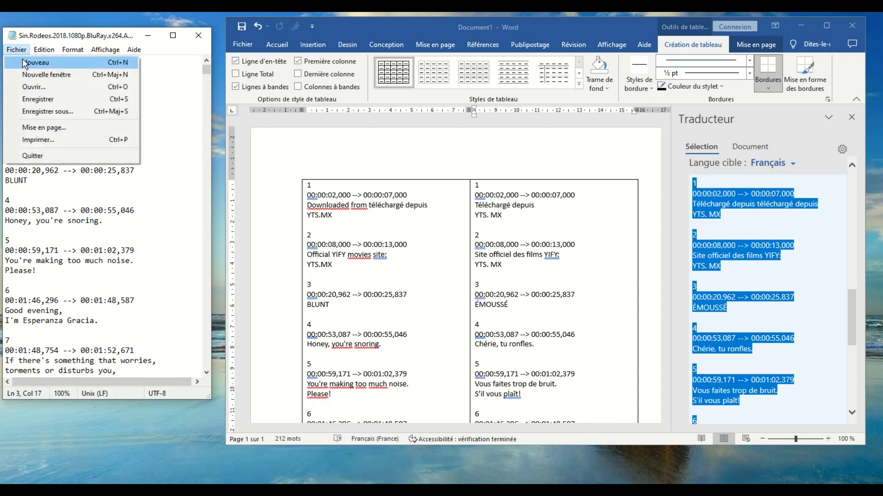
left_click(32, 88)
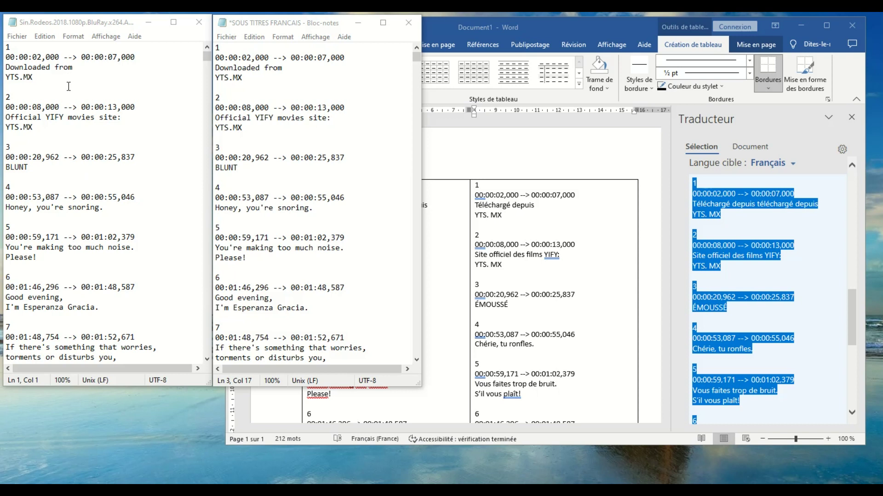
Look through the English subtitle file from the first subtitle down to number 25.
left_click(169, 145)
scroll(173, 153, "down", 9)
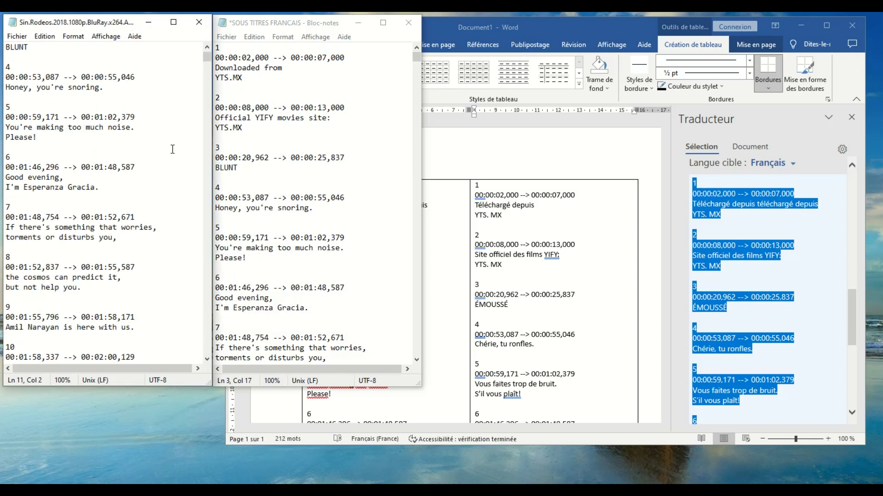
scroll(172, 153, "down", 13)
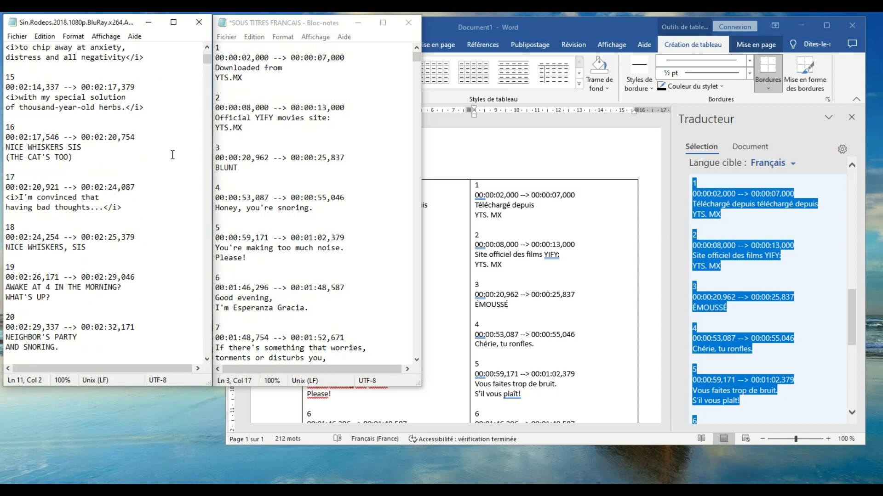
scroll(143, 339, "down", 3)
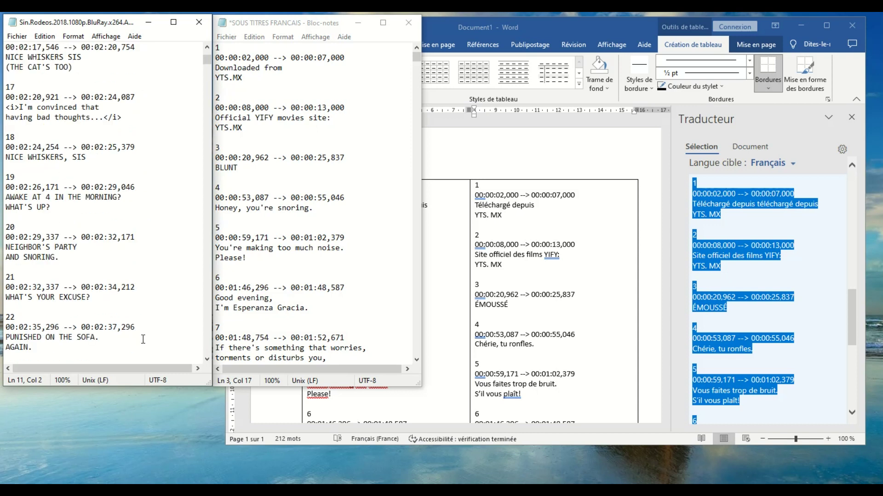
scroll(143, 339, "down", 2)
scroll(140, 329, "down", 2)
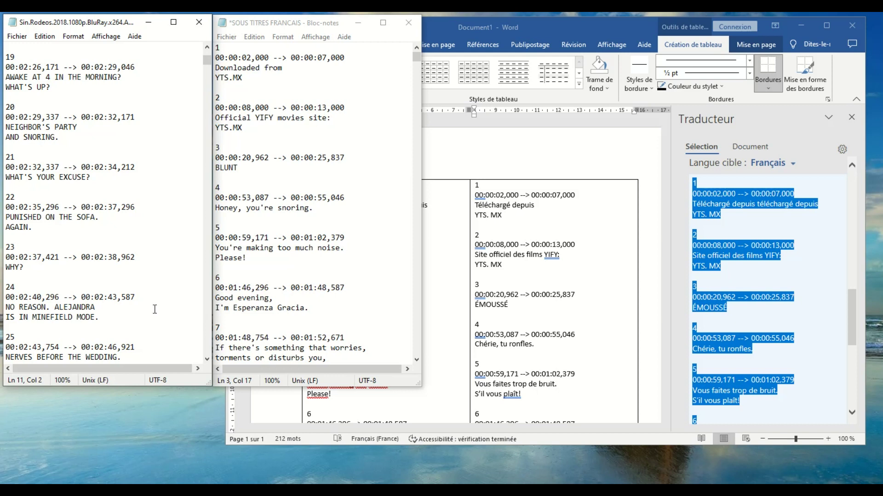
Minimize the English subtitle window and move the SOUS TITRES FRANCAIS window into its place beside Word.
left_click(378, 239)
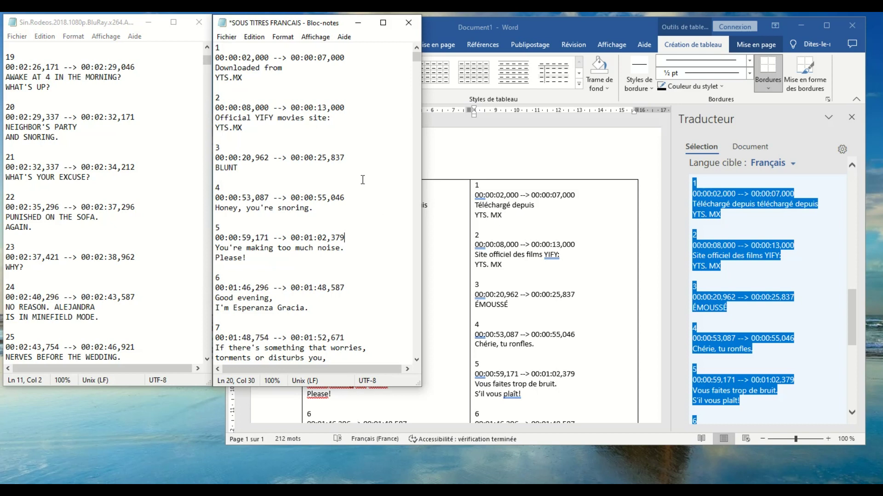
left_click(149, 23)
left_click_drag(310, 29, 112, 28)
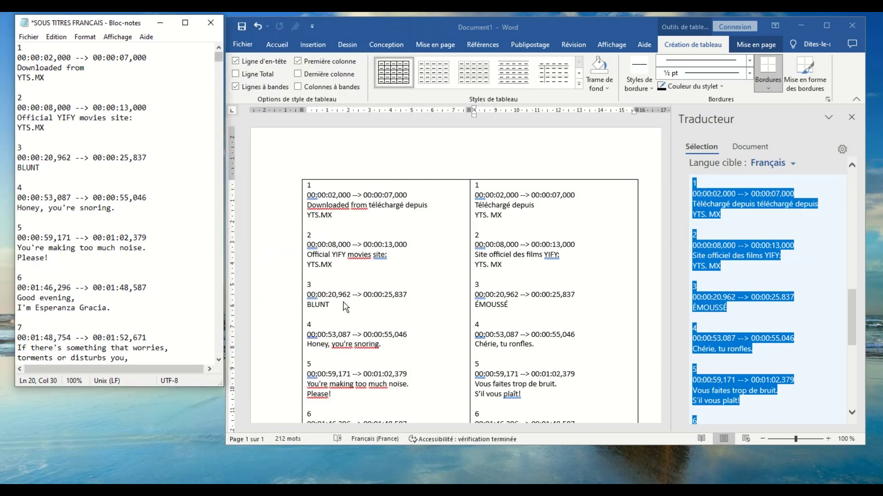
Copy French subtitles 1 to 10 from the second column of the Word table.
left_click(478, 187)
left_click_drag(478, 186, 579, 412)
scroll(593, 361, "down", 3)
scroll(592, 368, "down", 4)
scroll(592, 392, "down", 2)
left_click_drag(539, 383, 516, 391)
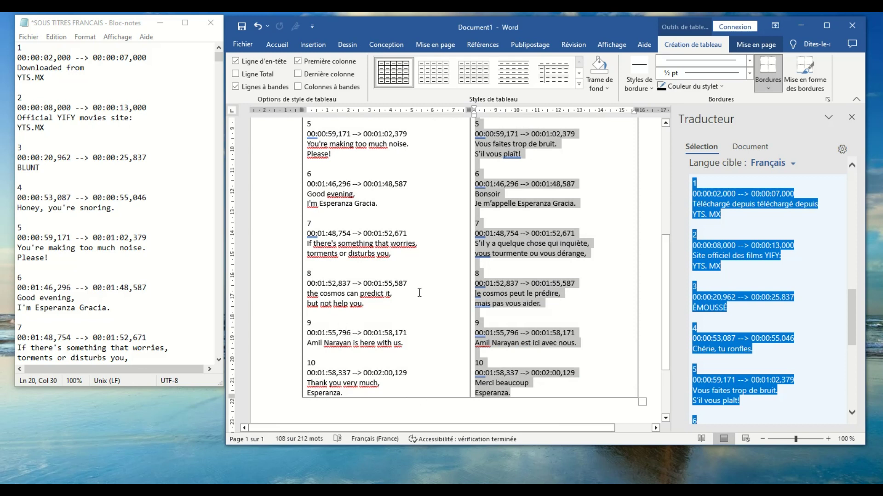
scroll(448, 317, "up", 5)
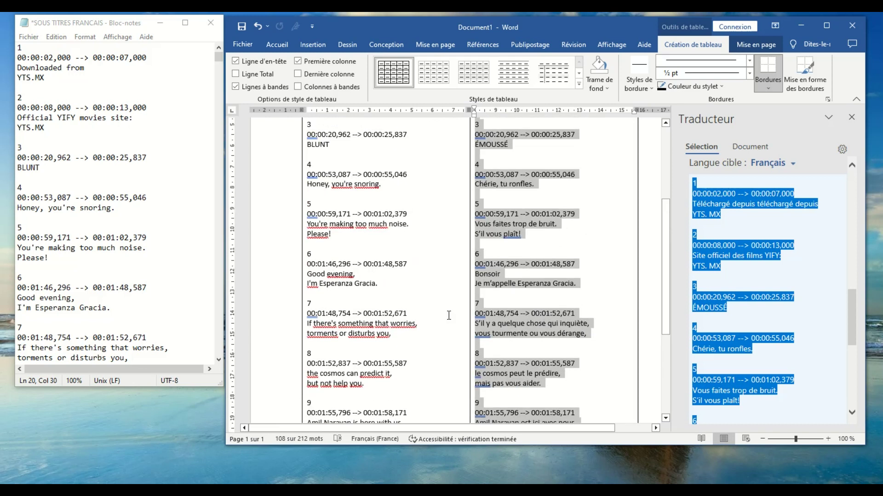
scroll(447, 306, "up", 1)
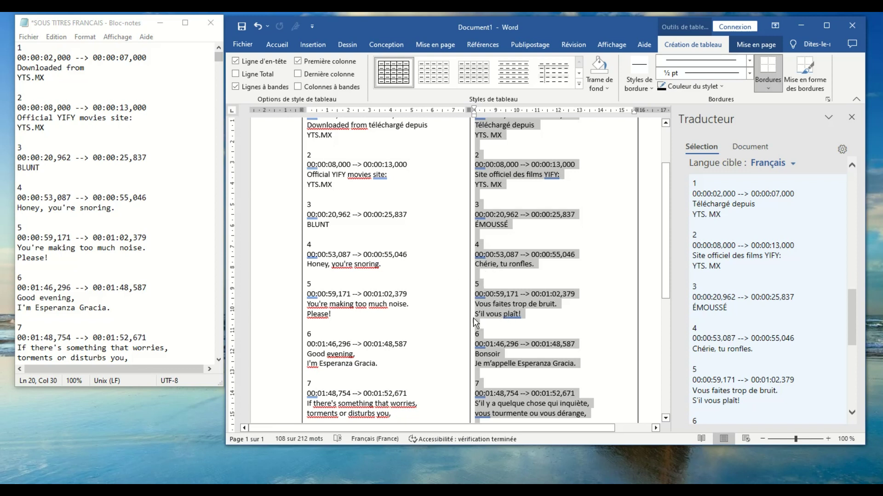
right_click(500, 346)
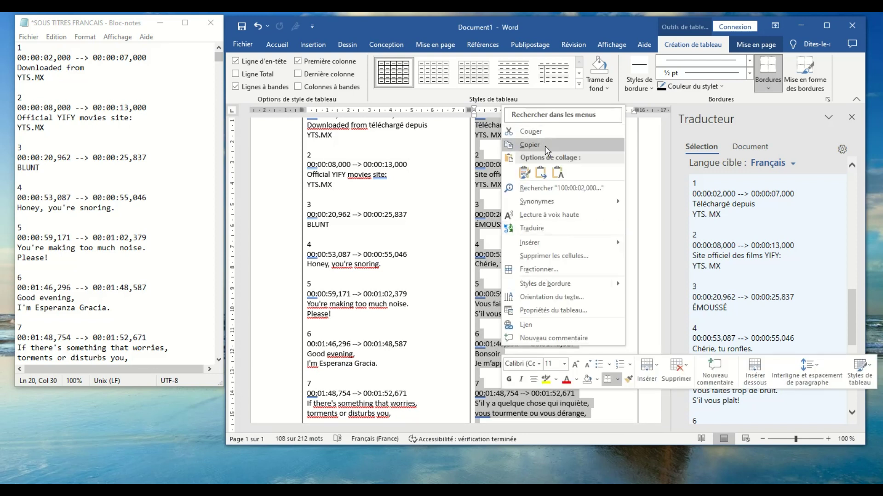
left_click(545, 145)
Replace English subtitles 1 to 10 in the SOUS TITRES FRANCAIS file with the copied French text, and save the file.
left_click_drag(19, 46, 22, 257)
left_click_drag(124, 315, 129, 346)
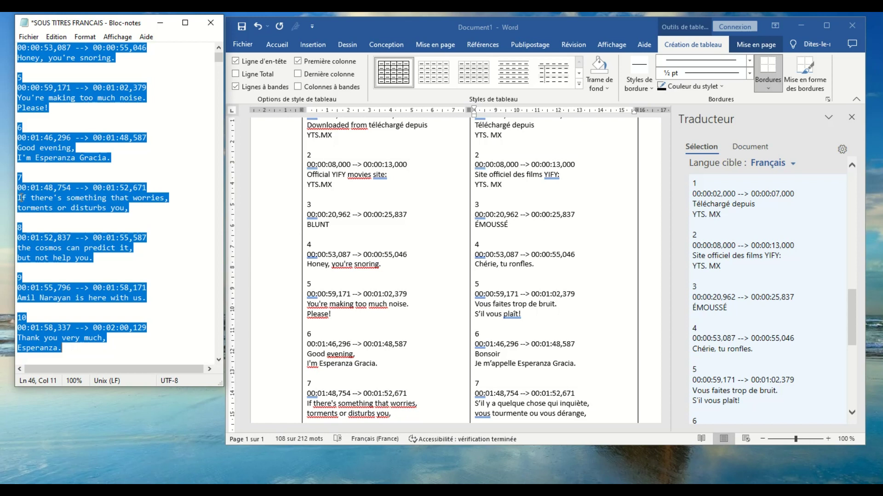
right_click(31, 240)
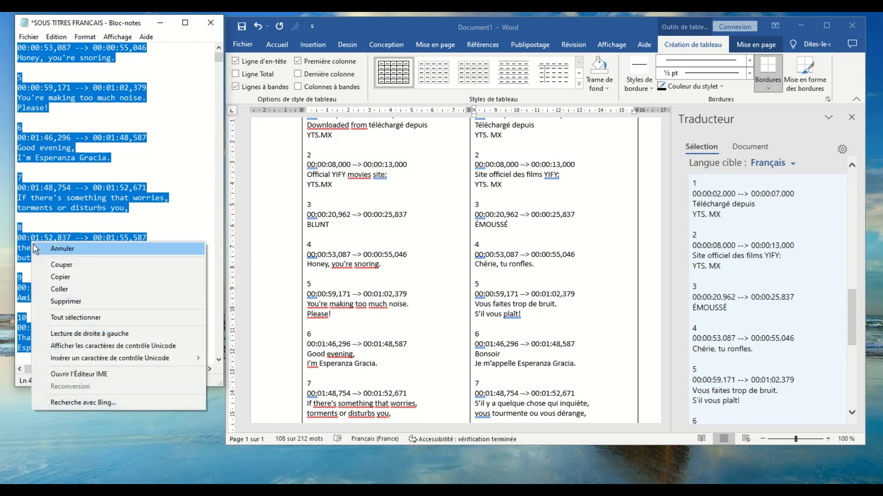
left_click(57, 291)
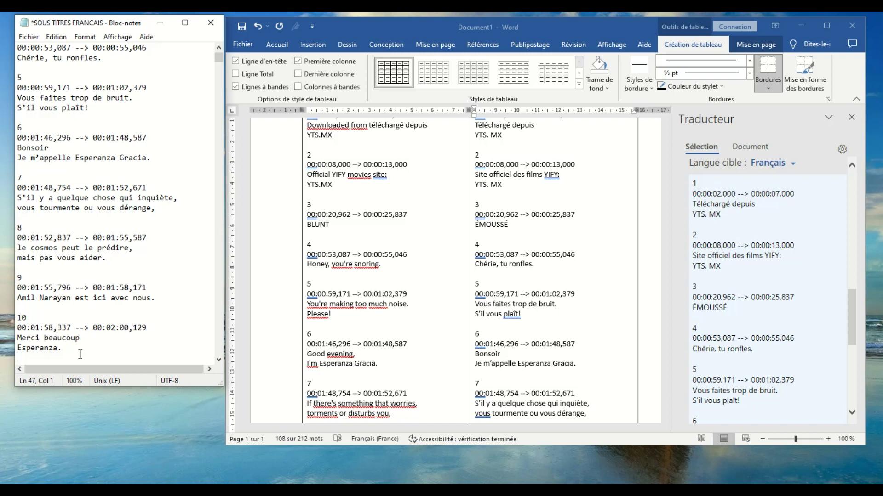
scroll(80, 355, "up", 5)
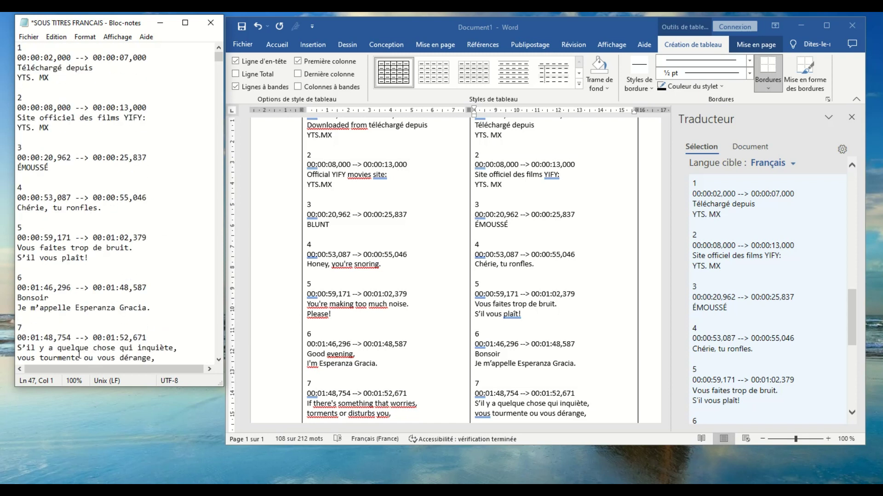
left_click(30, 37)
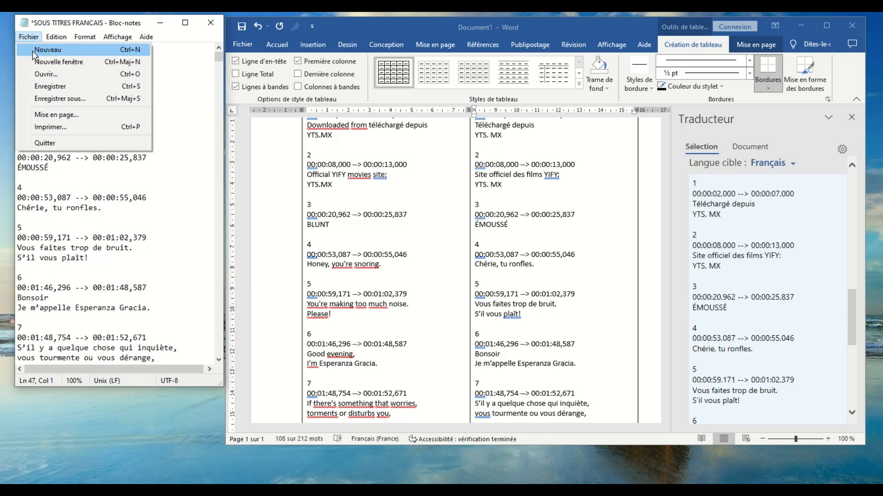
left_click(40, 87)
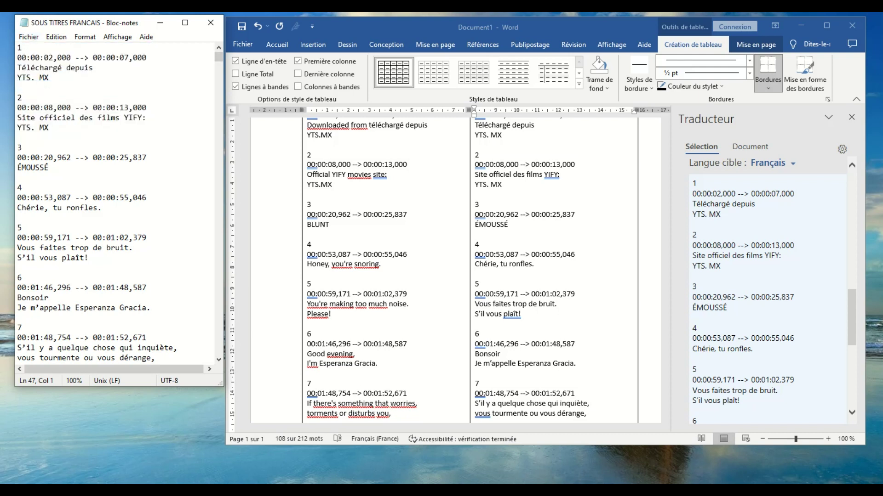
Switch to VLC and load the SOUS TITRES FRANCAIS subtitle file for the film.
key("alt+Tab")
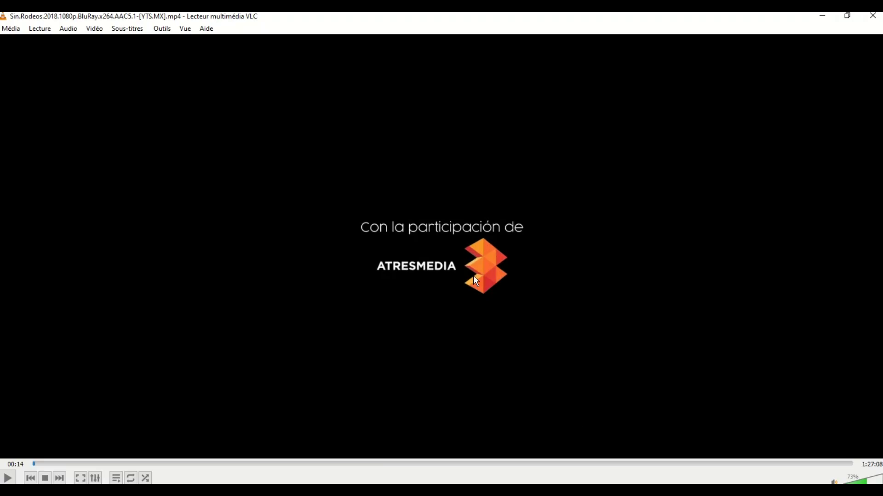
left_click(131, 28)
left_click(130, 37)
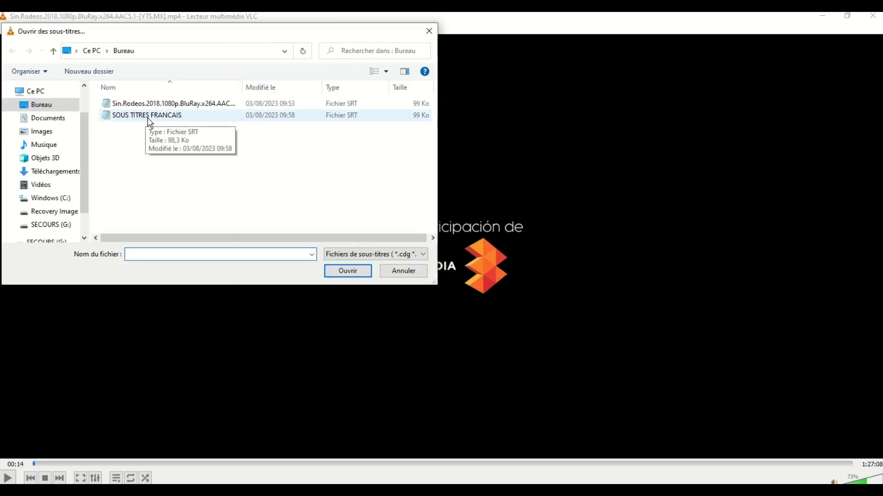
left_click(148, 118)
double_click(148, 118)
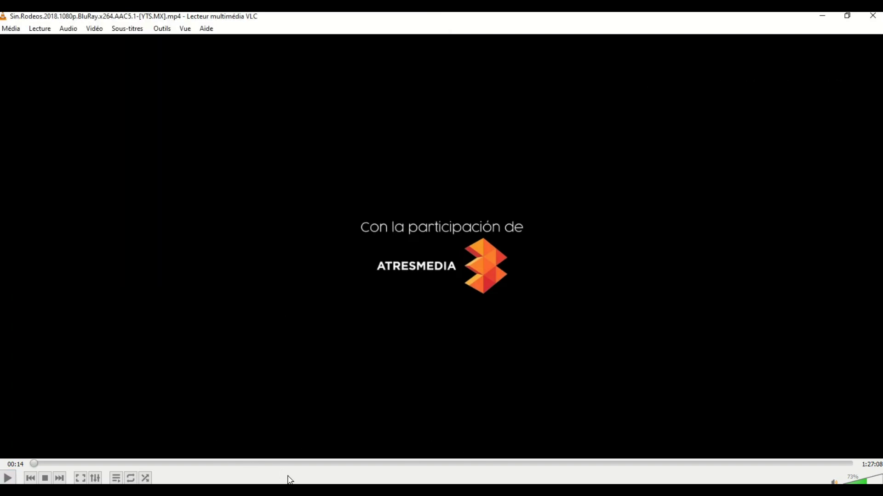
Play the film's opening to check the subtitles, pause it, and skip ahead to about 02:45.
left_click(8, 478)
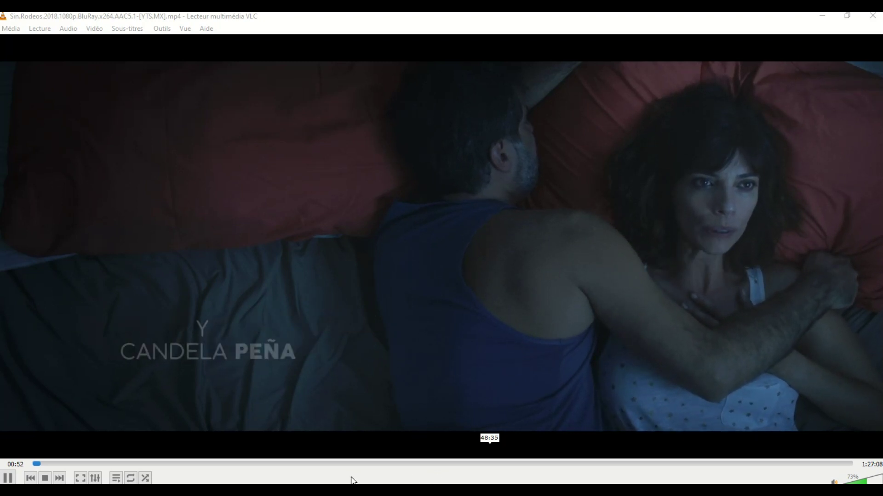
left_click(8, 478)
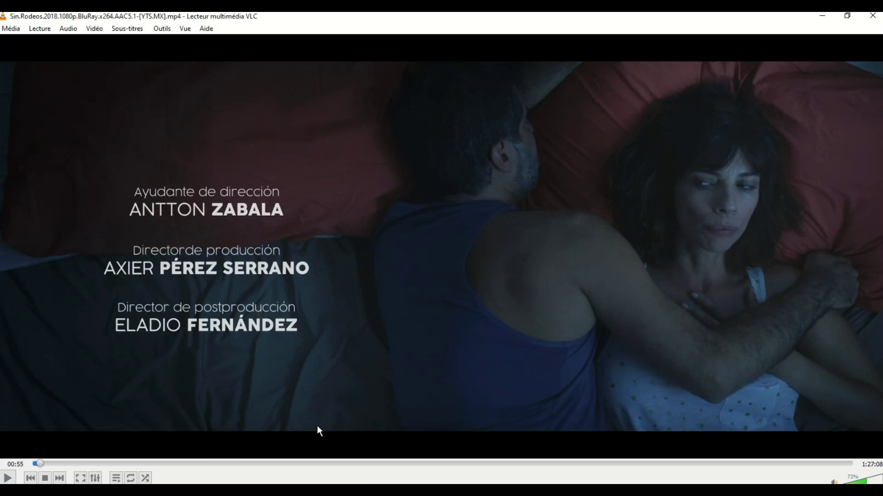
left_click(45, 464)
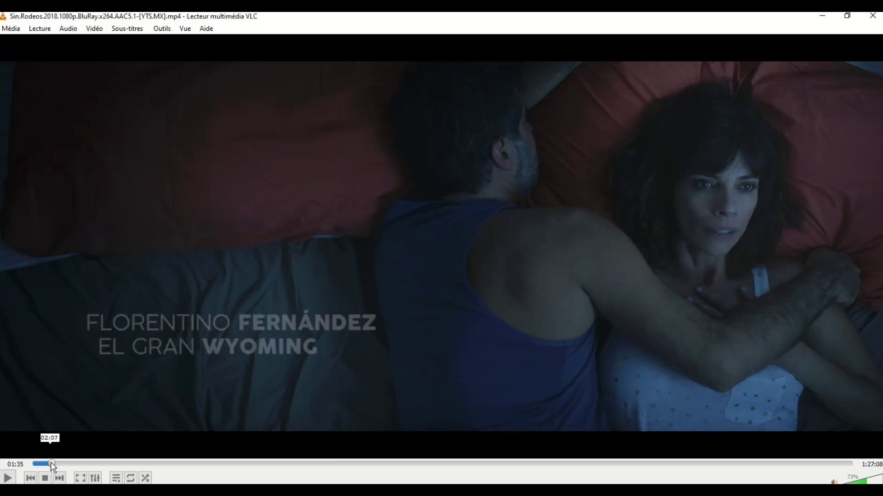
left_click_drag(50, 462, 59, 465)
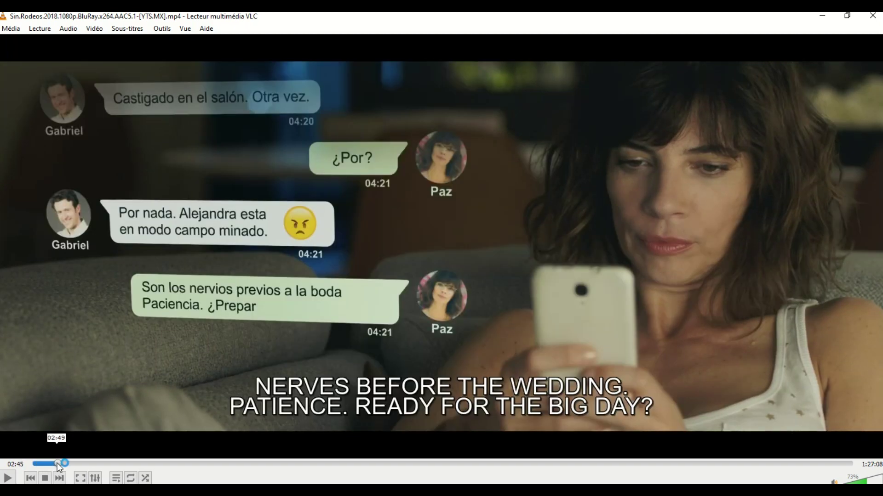